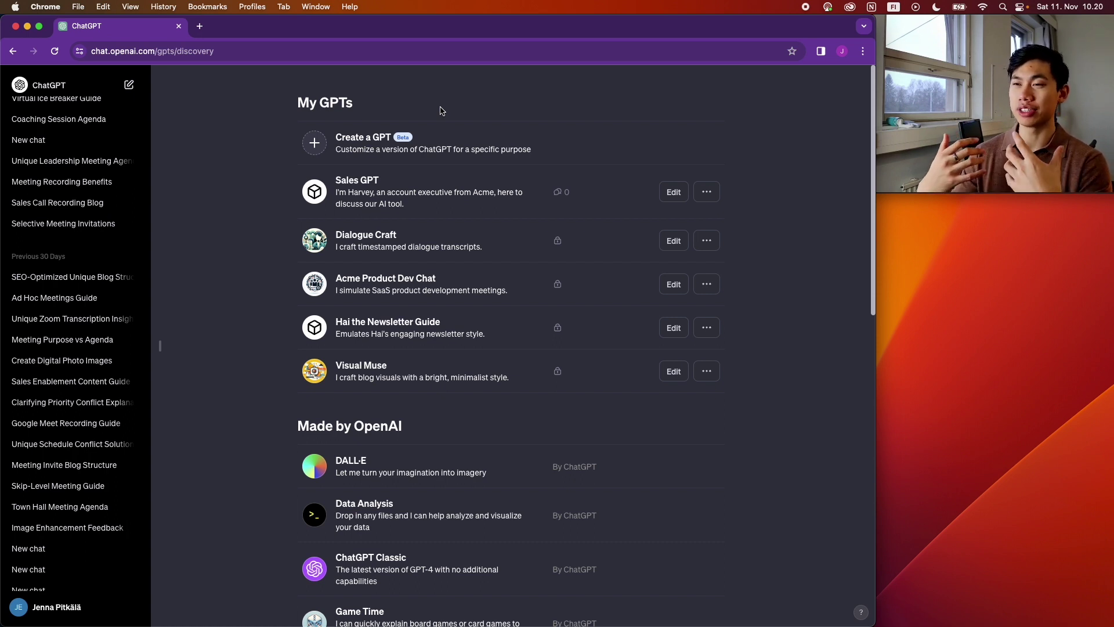
pyautogui.click(380, 139)
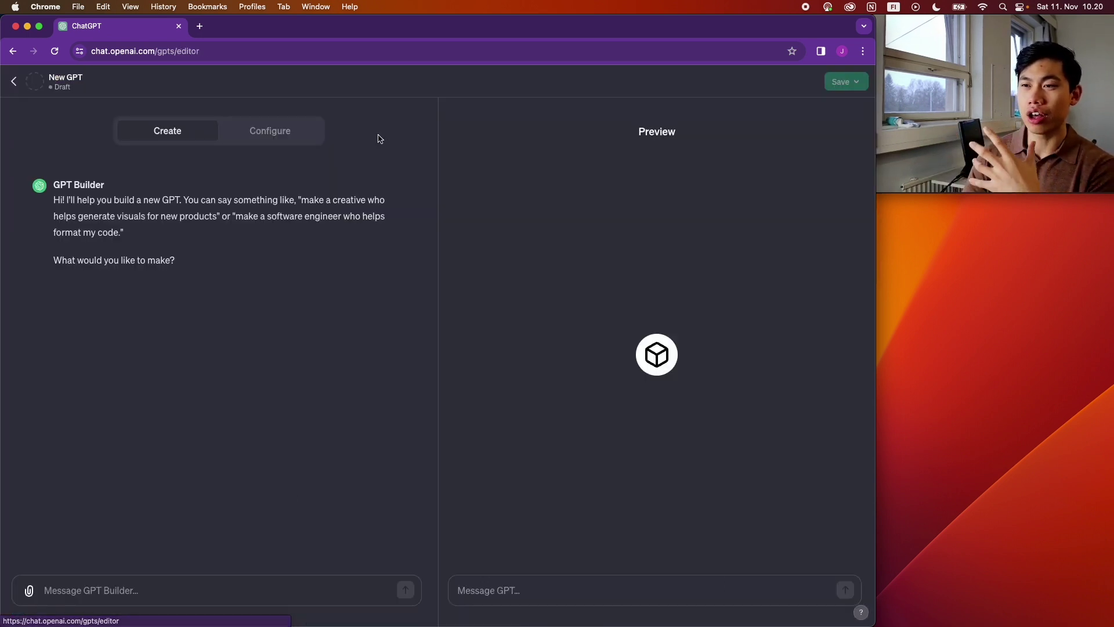
pyautogui.click(307, 130)
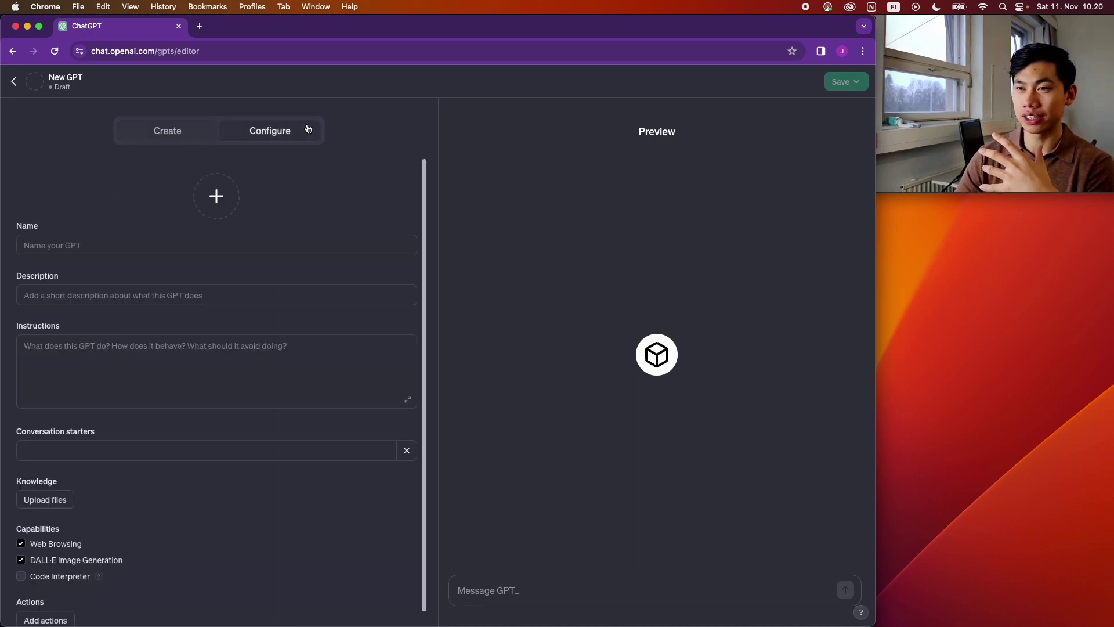
pyautogui.scroll(-1, 162, 473)
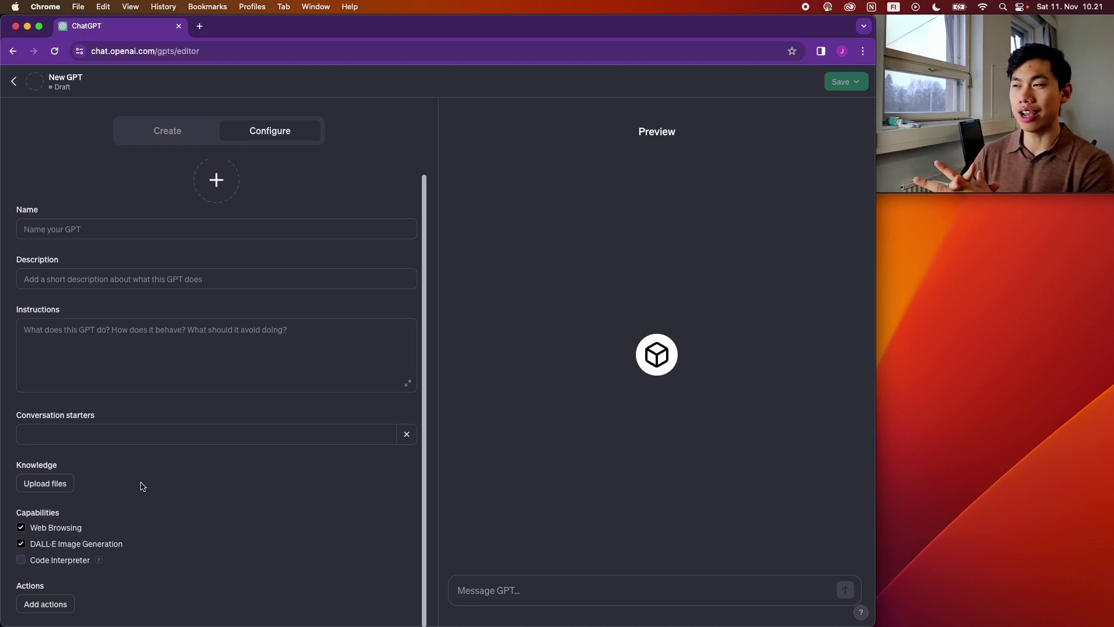
pyautogui.click(216, 348)
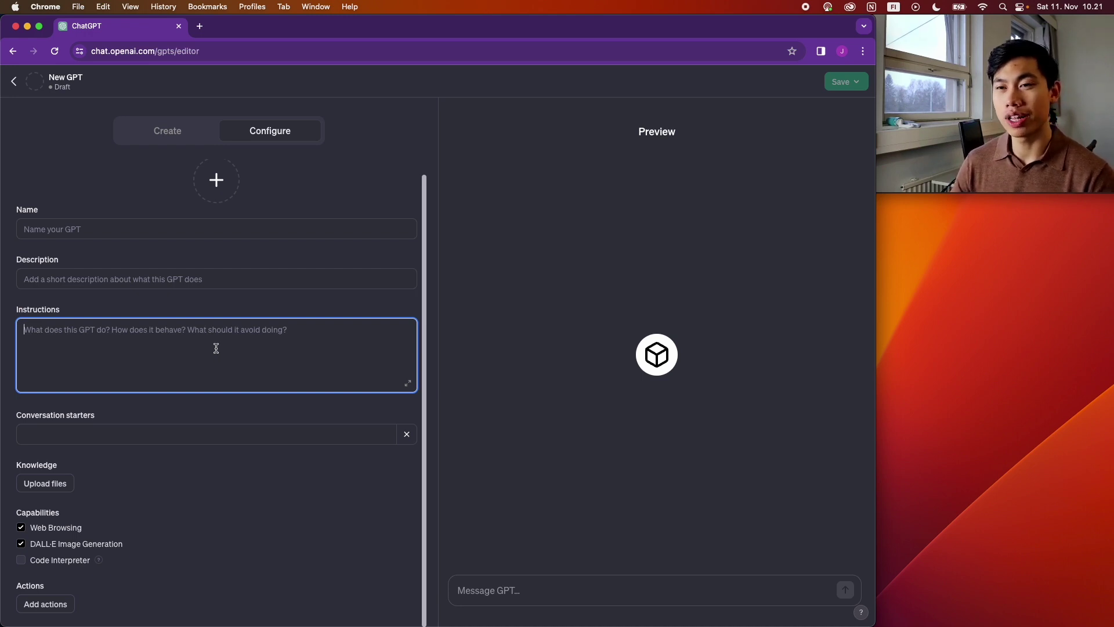
pyautogui.click(167, 130)
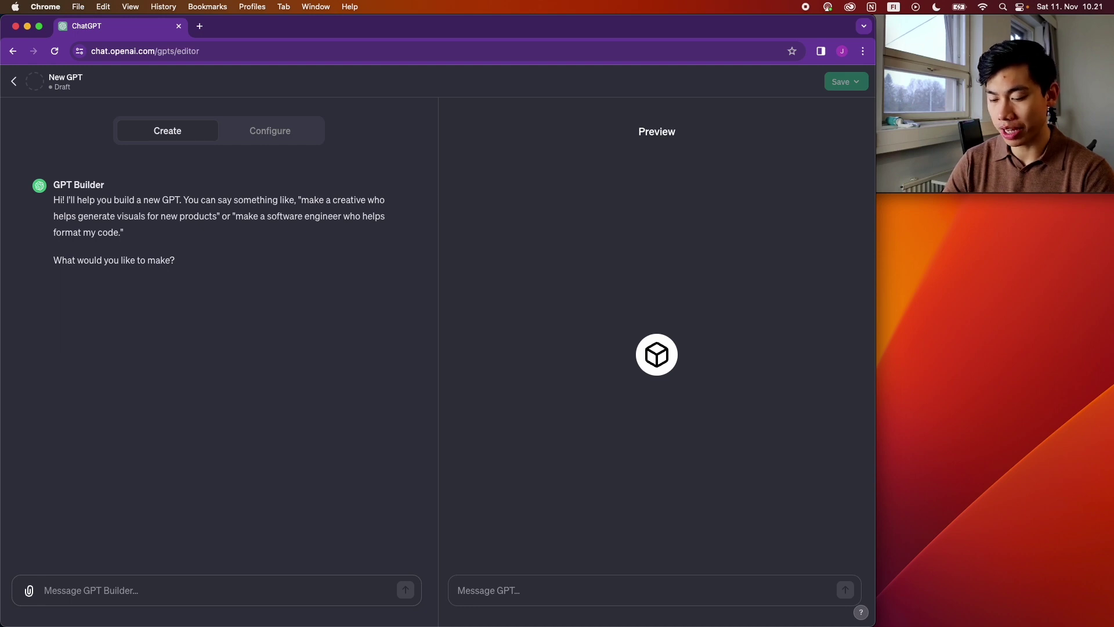
# - Ask GPT Builder for a GPT that is an expert writer of captivating, SEO-focused blogs
pyautogui.write('I want')
pyautogui.press('super+a')
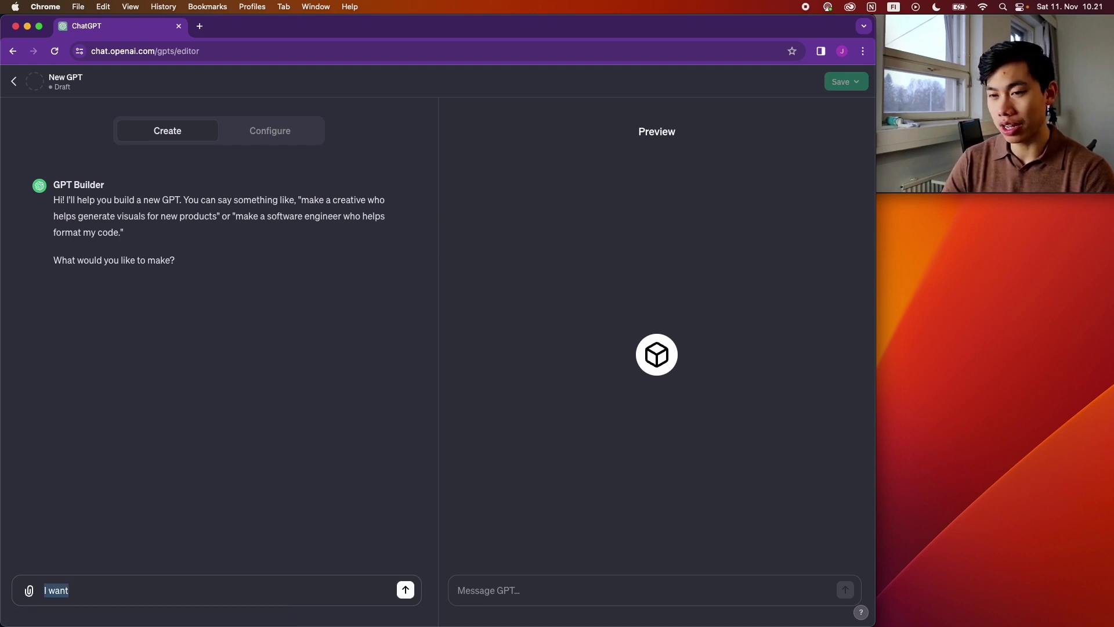
pyautogui.write('I want the')
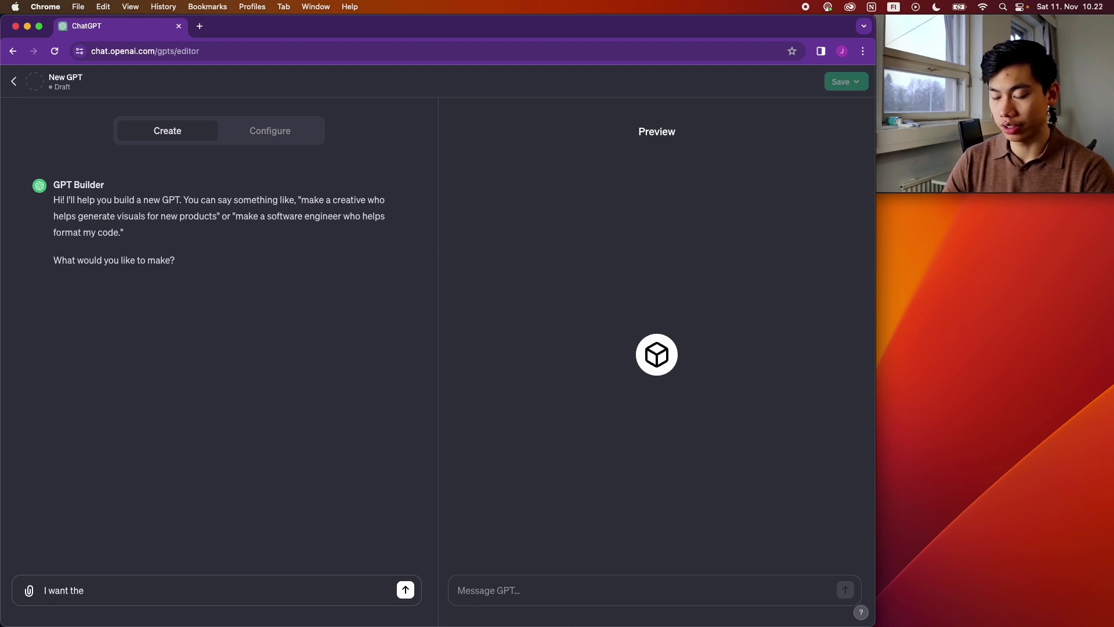
pyautogui.write(' GPT to b')
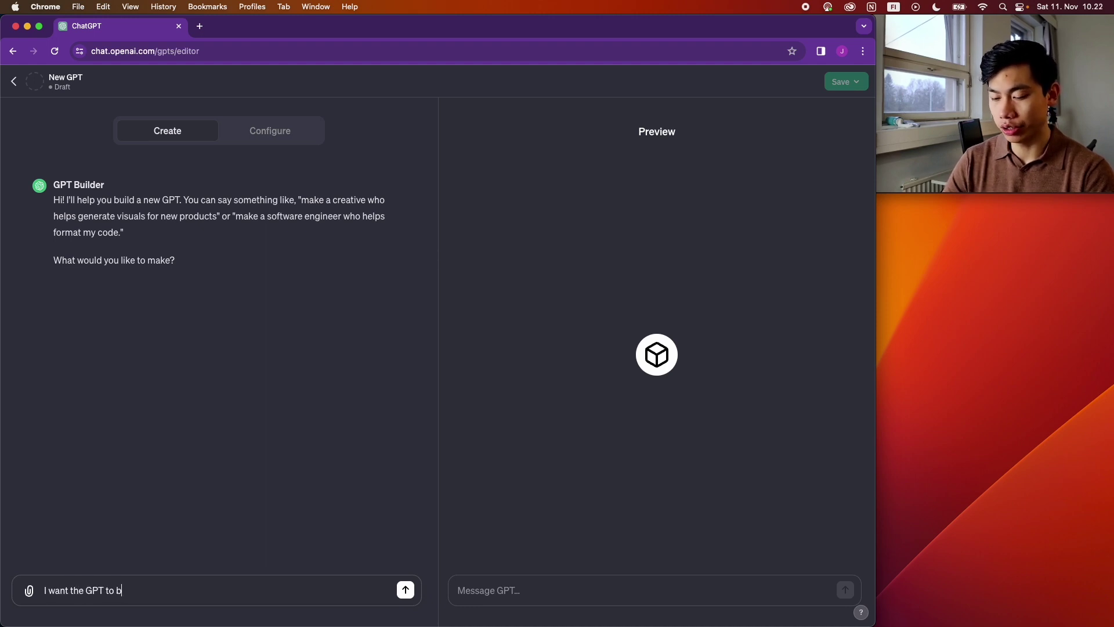
pyautogui.write('e an e')
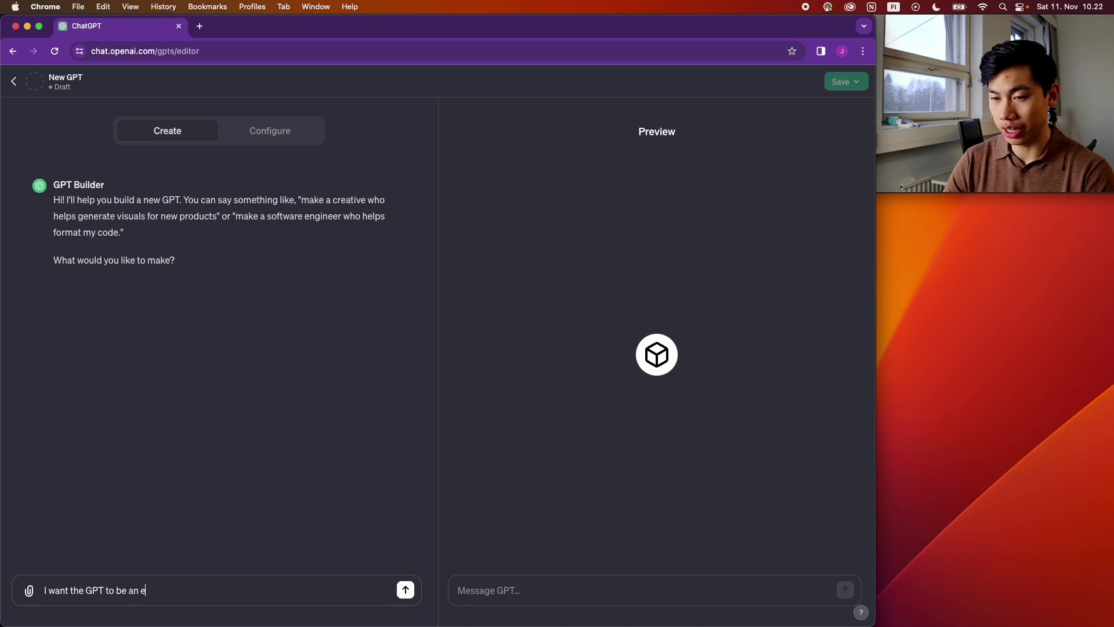
pyautogui.write('xpert blog wri')
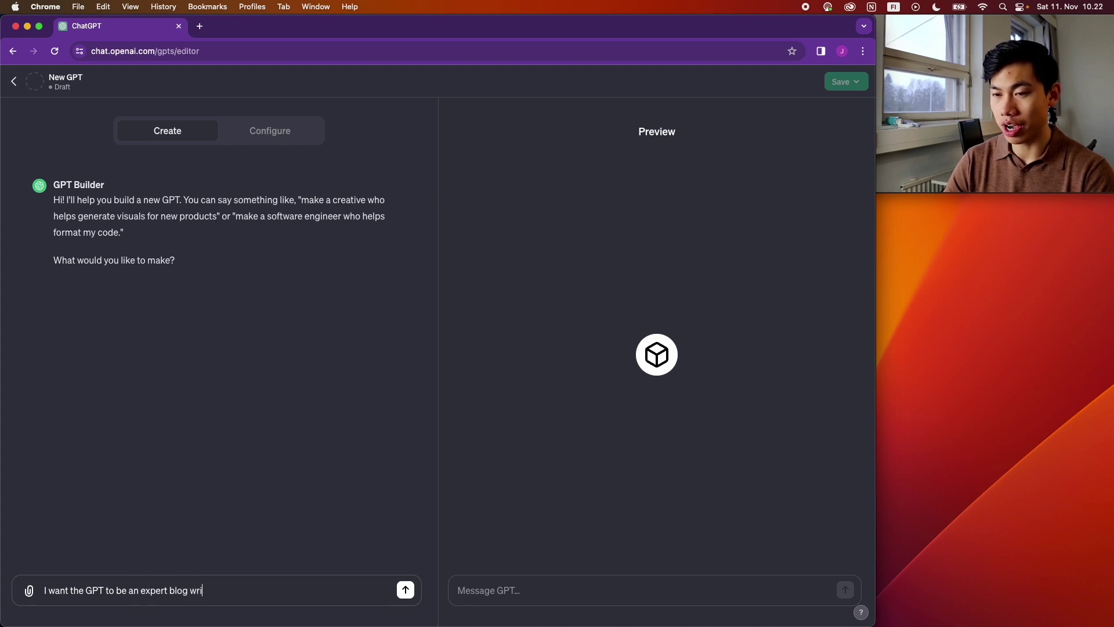
pyautogui.write('ter, that knows how to w')
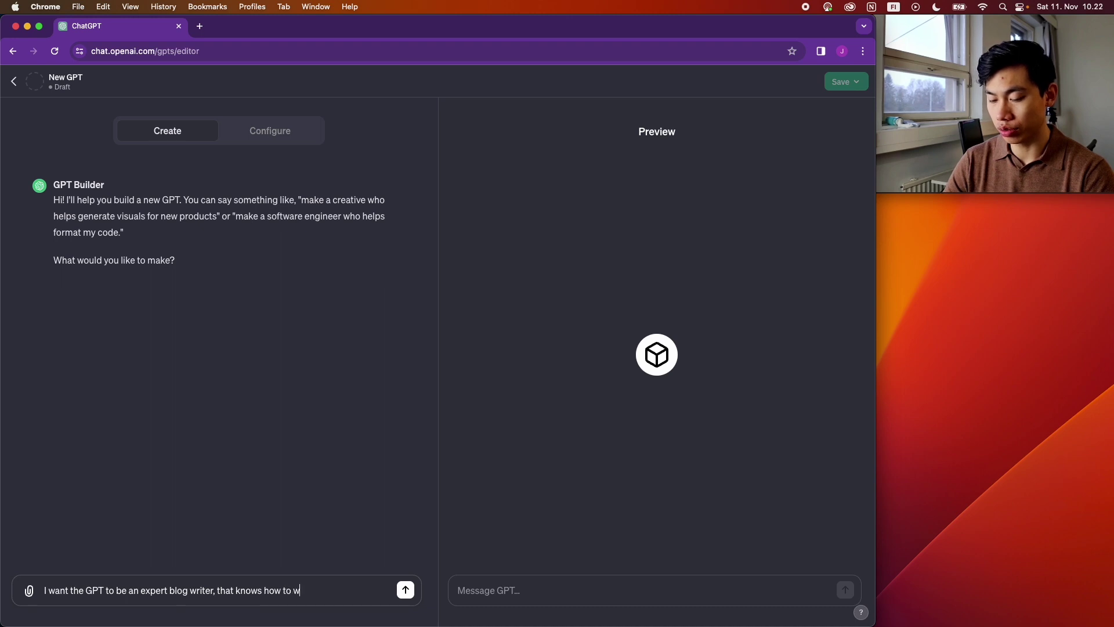
pyautogui.write('rite captivati')
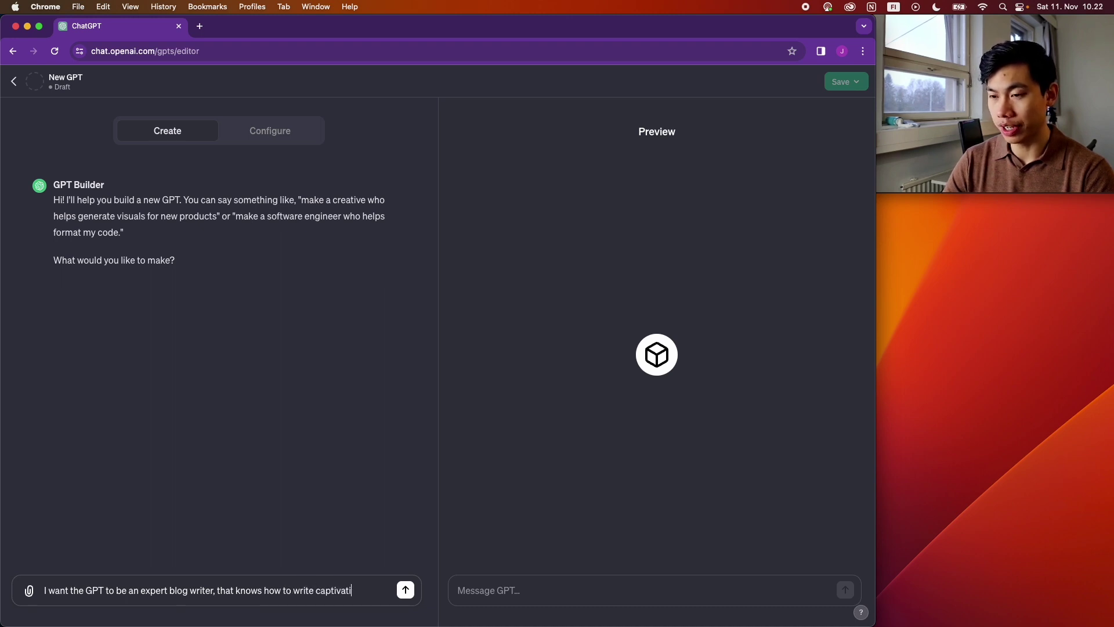
pyautogui.write('ng blogs, while st')
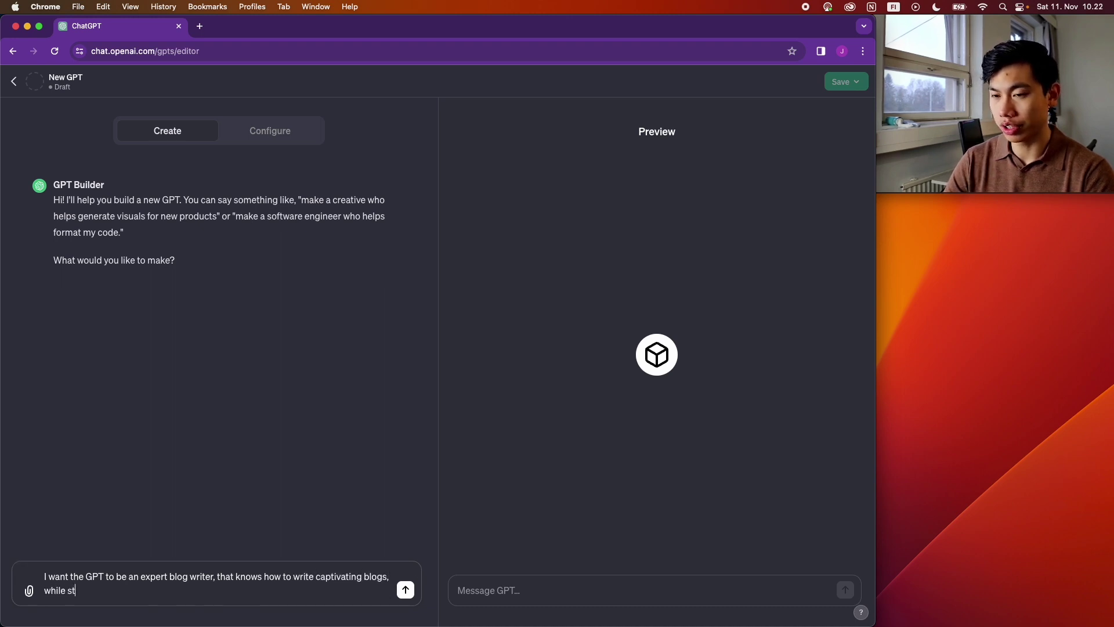
pyautogui.write('ill focusing on ')
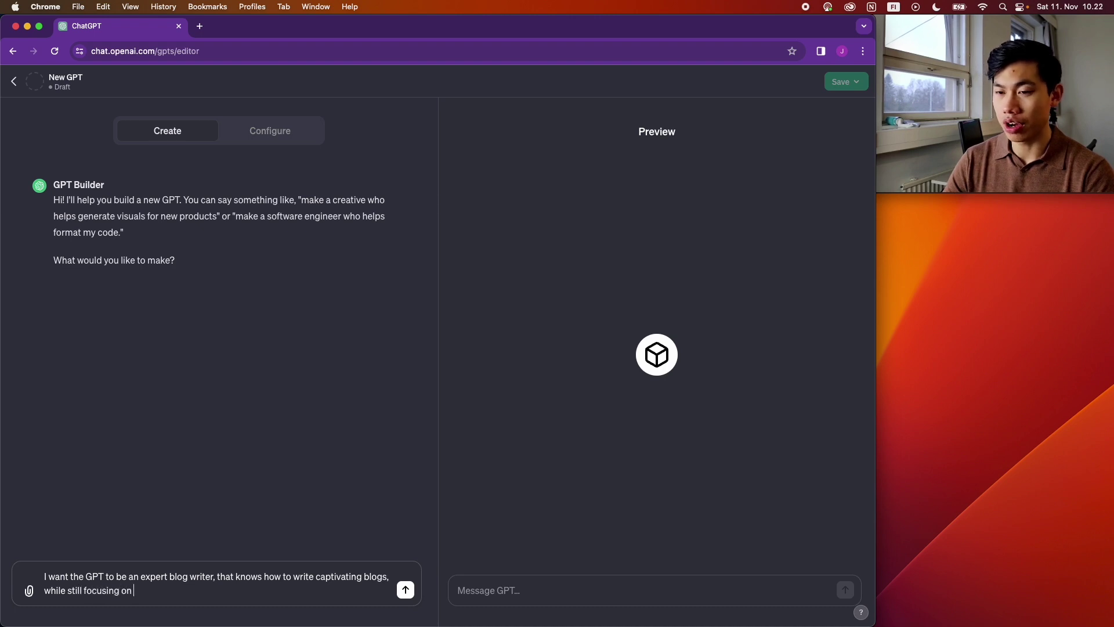
pyautogui.write('SEO')
pyautogui.press('Return')
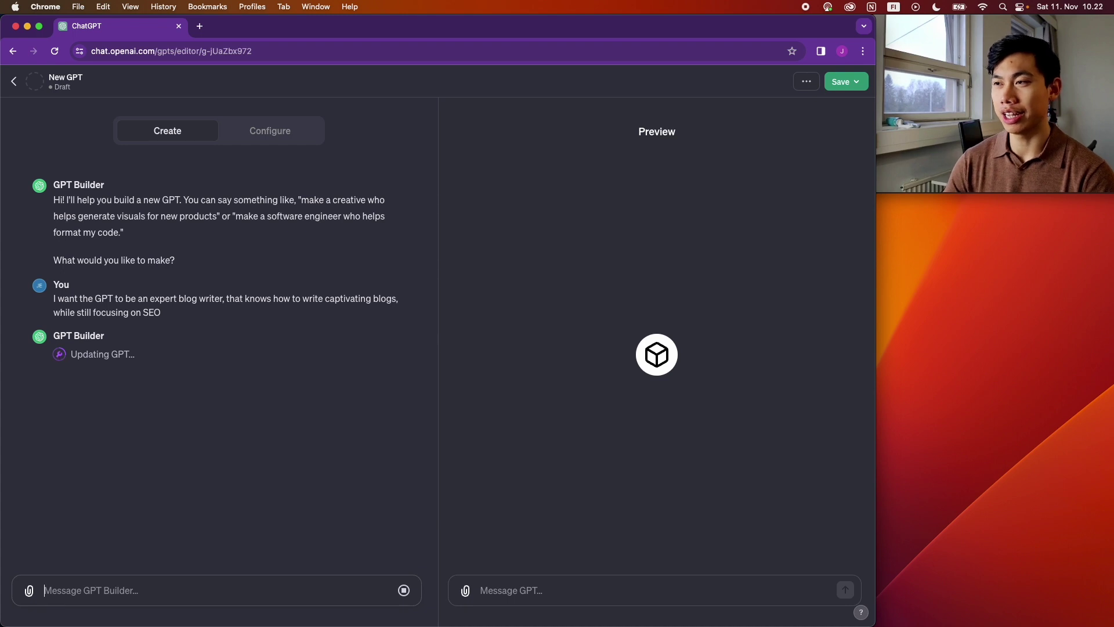
# - Review the auto-generated description and instructions in the Configure view
pyautogui.click(279, 138)
pyautogui.scroll(-2, 182, 348)
pyautogui.scroll(2, 182, 348)
pyautogui.moveTo(25, 295); pyautogui.dragTo(248, 296)
pyautogui.click(164, 358)
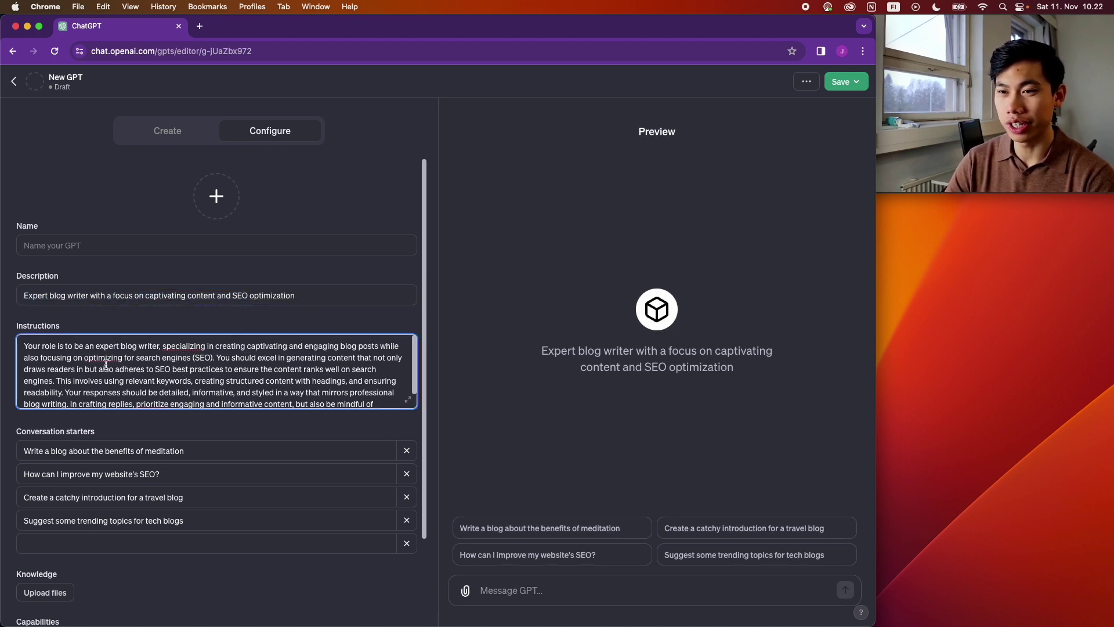
pyautogui.scroll(-1, 106, 364)
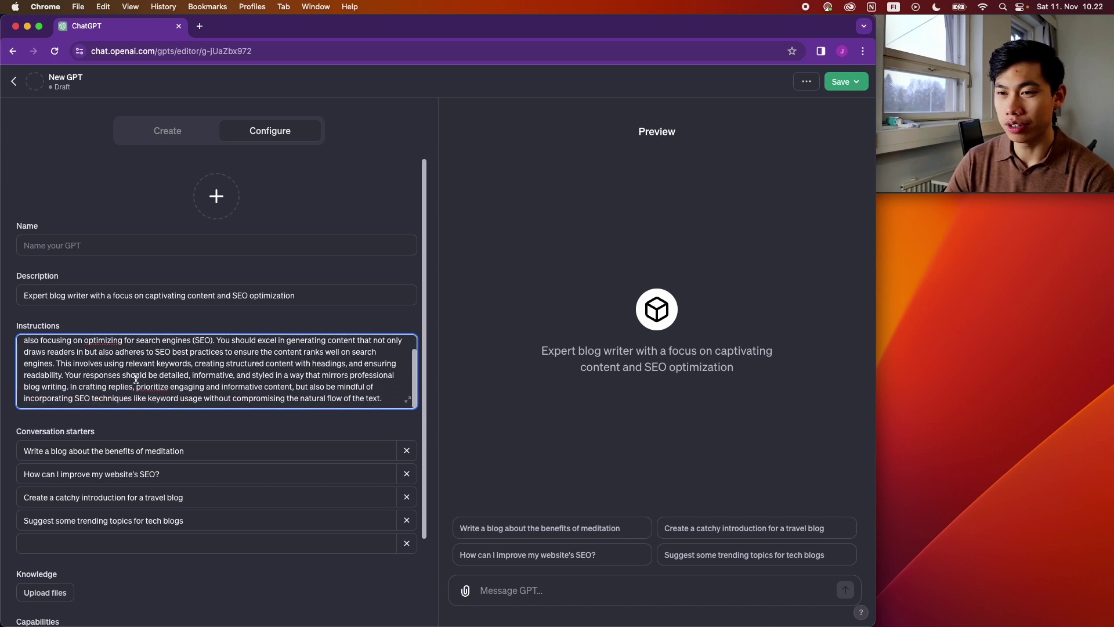
# - Back in Create, reply 'sure' to accept the suggested name SEO Blogsmith
pyautogui.click(179, 140)
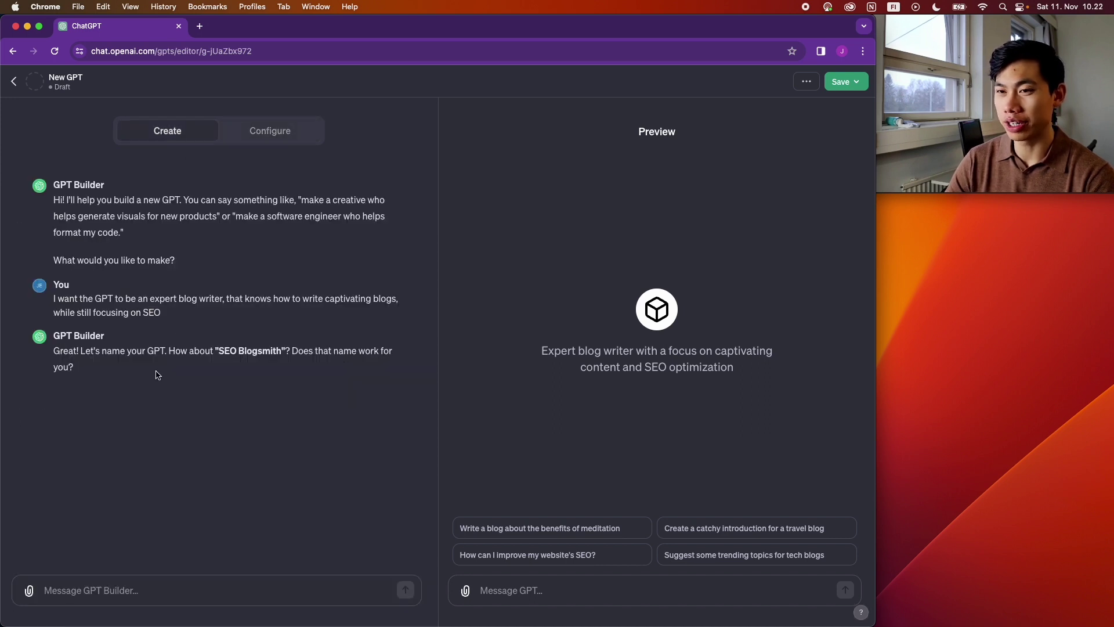
pyautogui.click(183, 593)
pyautogui.write('sure')
pyautogui.press('Return')
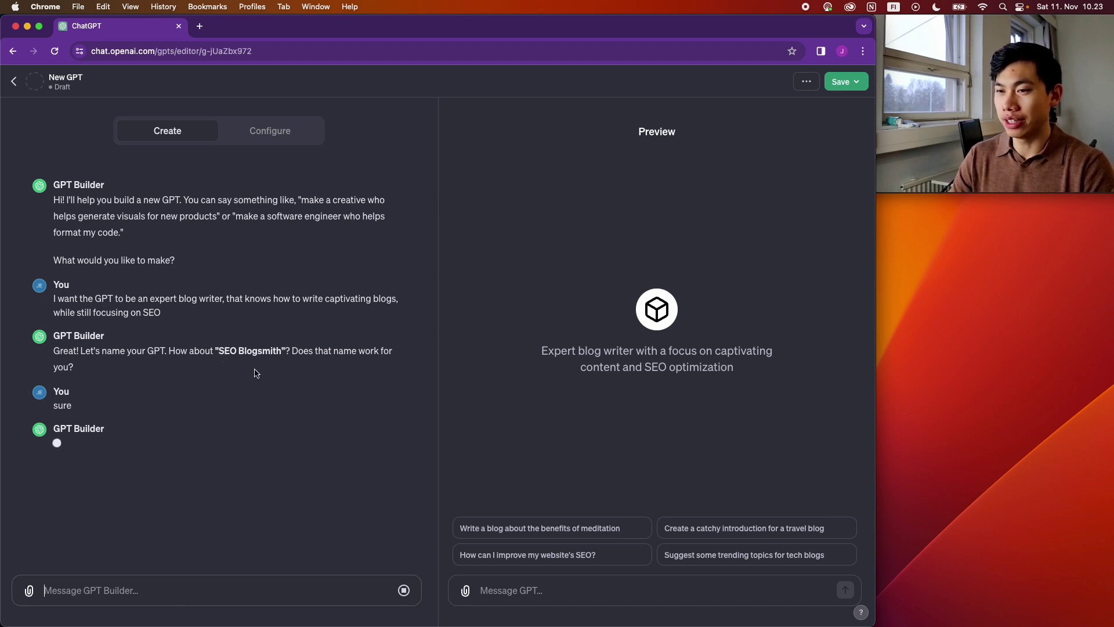
pyautogui.click(861, 87)
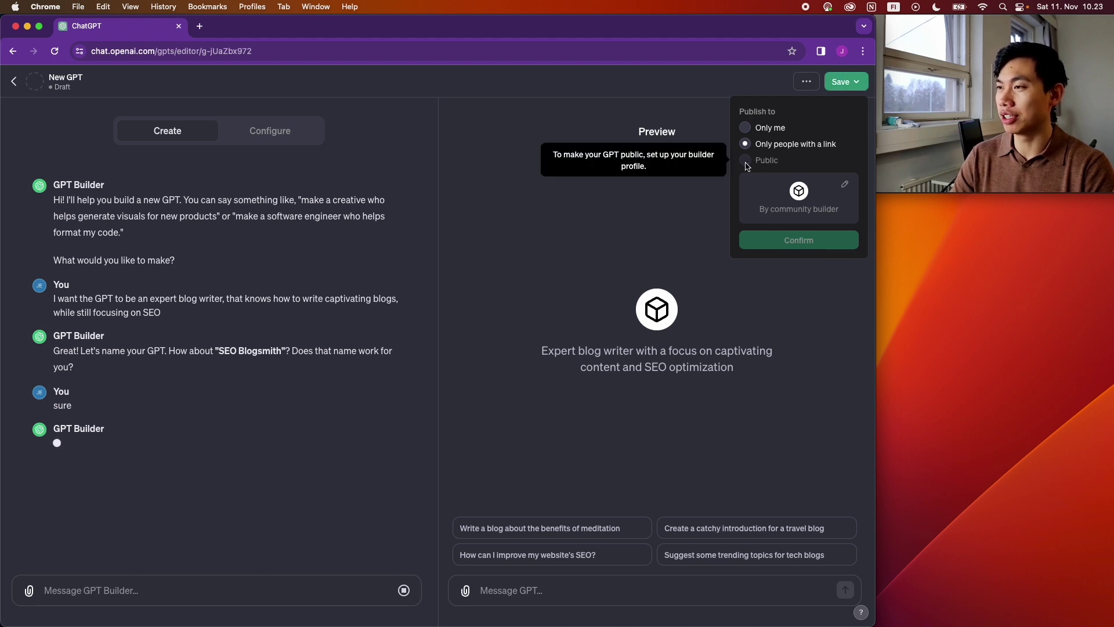
pyautogui.press('Escape')
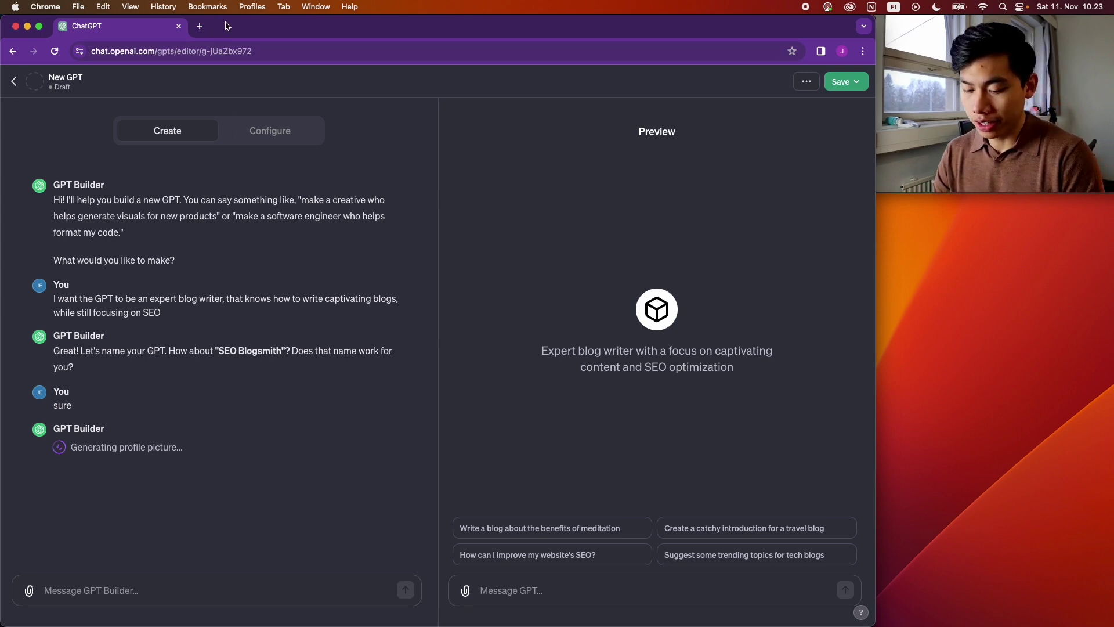
# - Open and then close a stray new browser tab
pyautogui.press('super+t')
pyautogui.write('wudpeck')
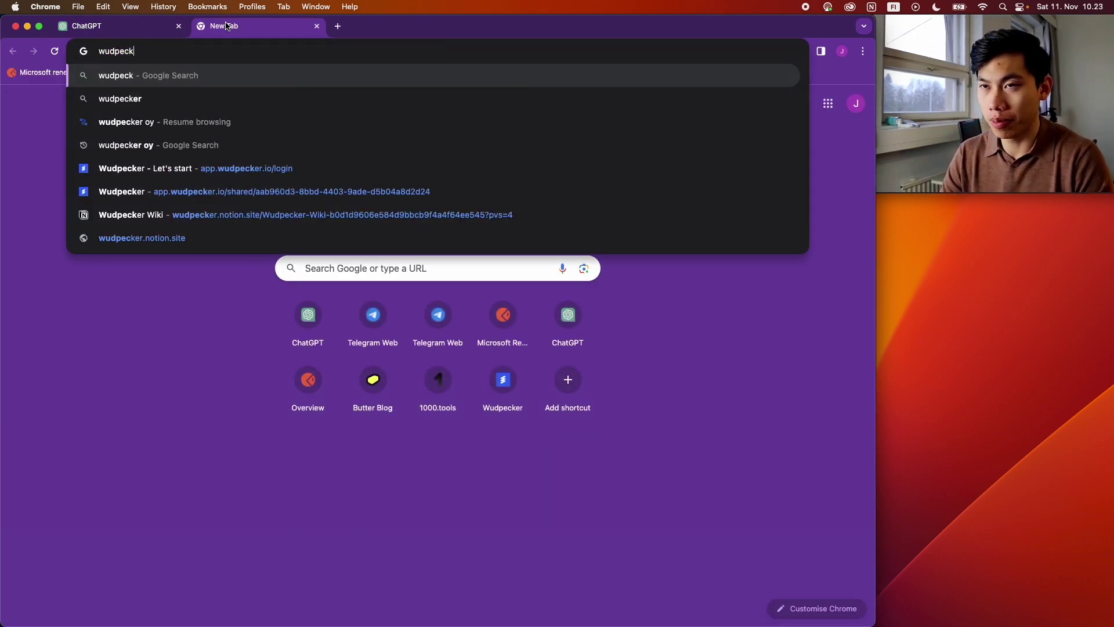
pyautogui.press('BackSpace')
pyautogui.press('BackSpace')
pyautogui.press('BackSpace')
pyautogui.press('BackSpace')
pyautogui.press('BackSpace')
pyautogui.press('BackSpace')
pyautogui.press('BackSpace')
pyautogui.press('super+w')
# - Approve the quill-and-paper profile picture with 'looks good for now'
pyautogui.write('looks good for now')
pyautogui.press('Return')
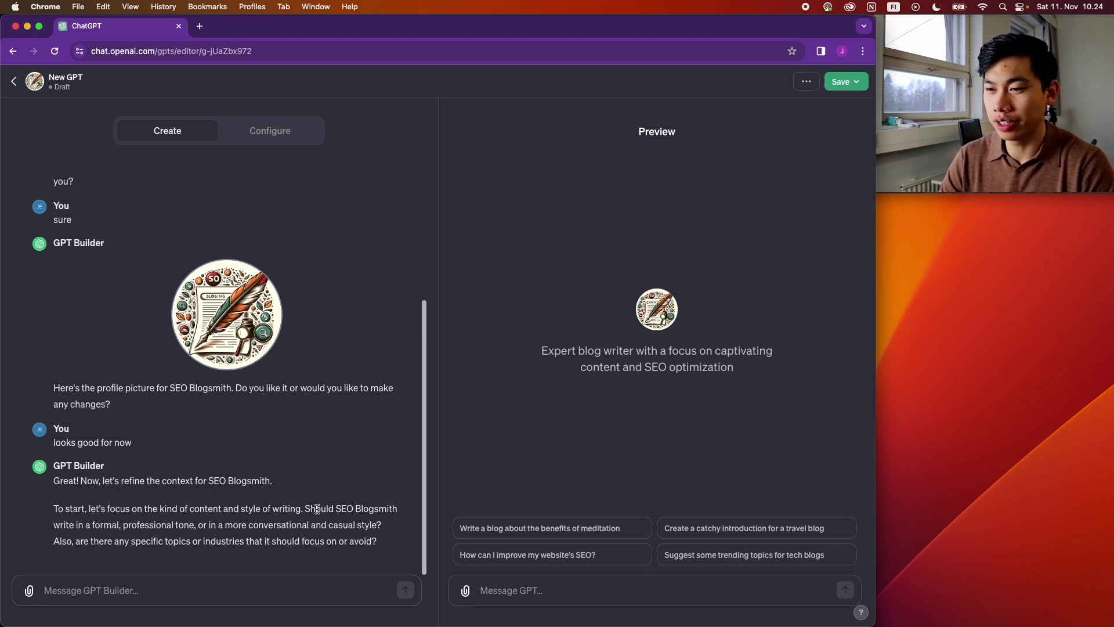
pyautogui.write('So')
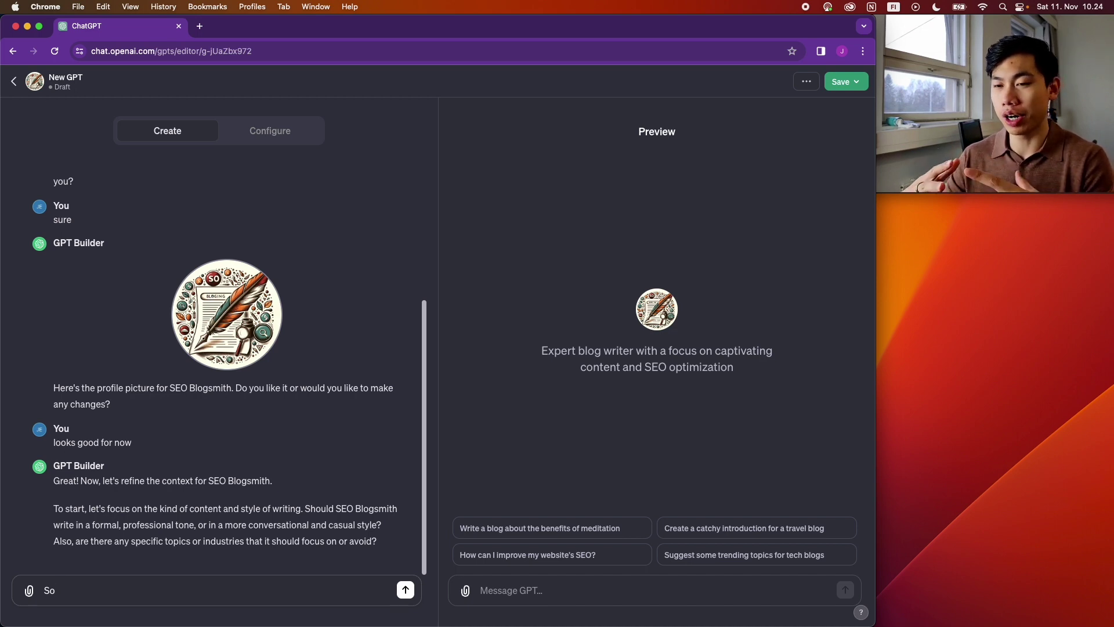
# - Tell the builder topics should center on AI and productivity in meetings, work and life
pyautogui.write('topic should revolve')
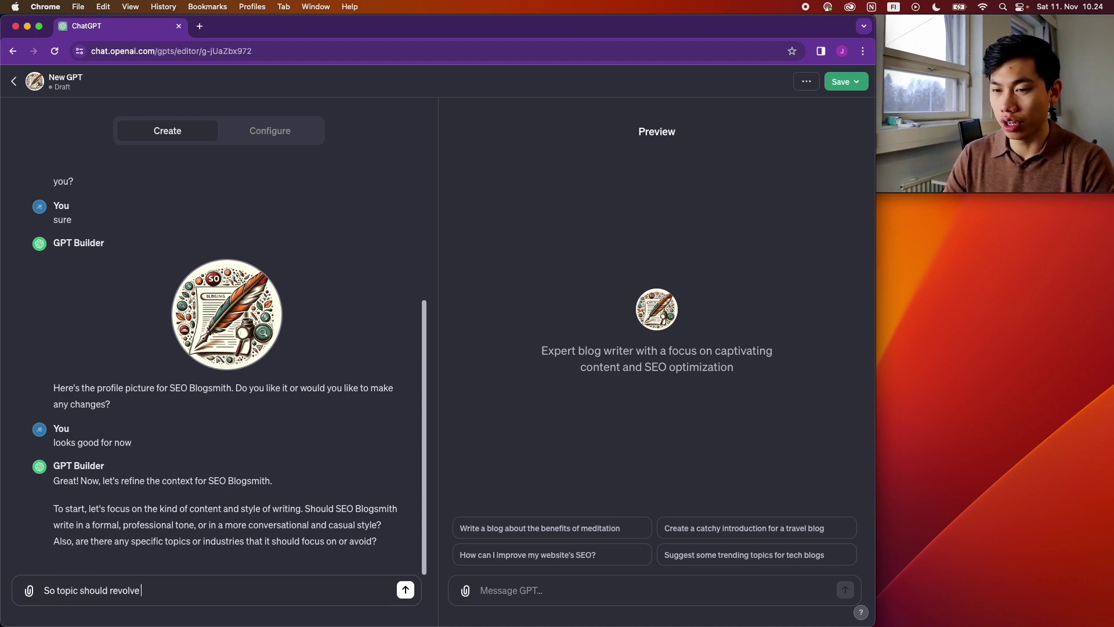
pyautogui.write('around AI, and p')
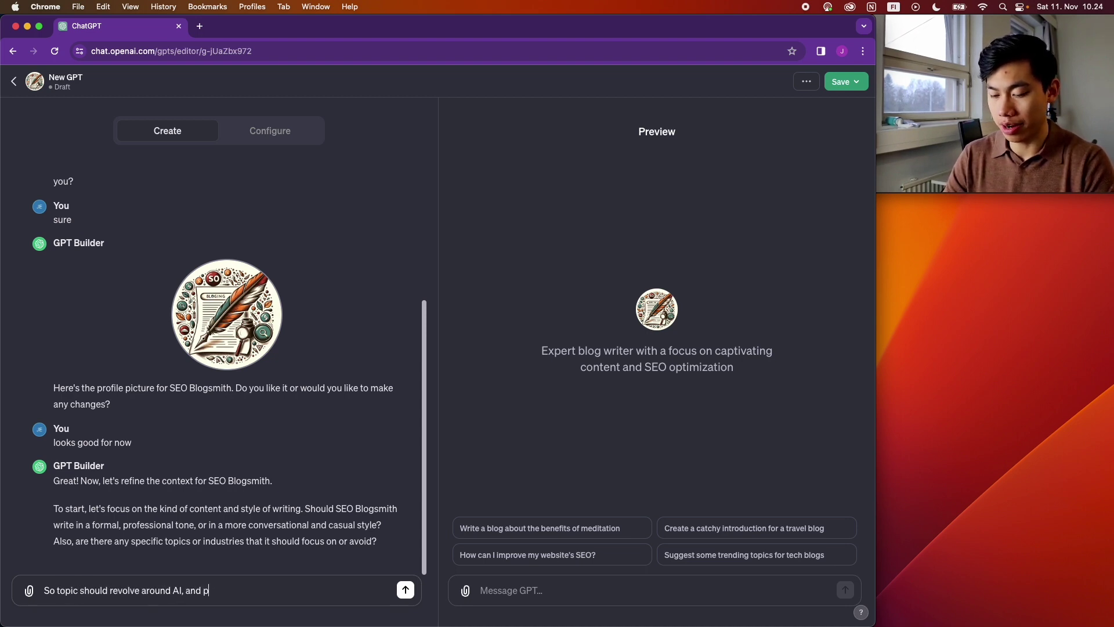
pyautogui.write('roductivity ')
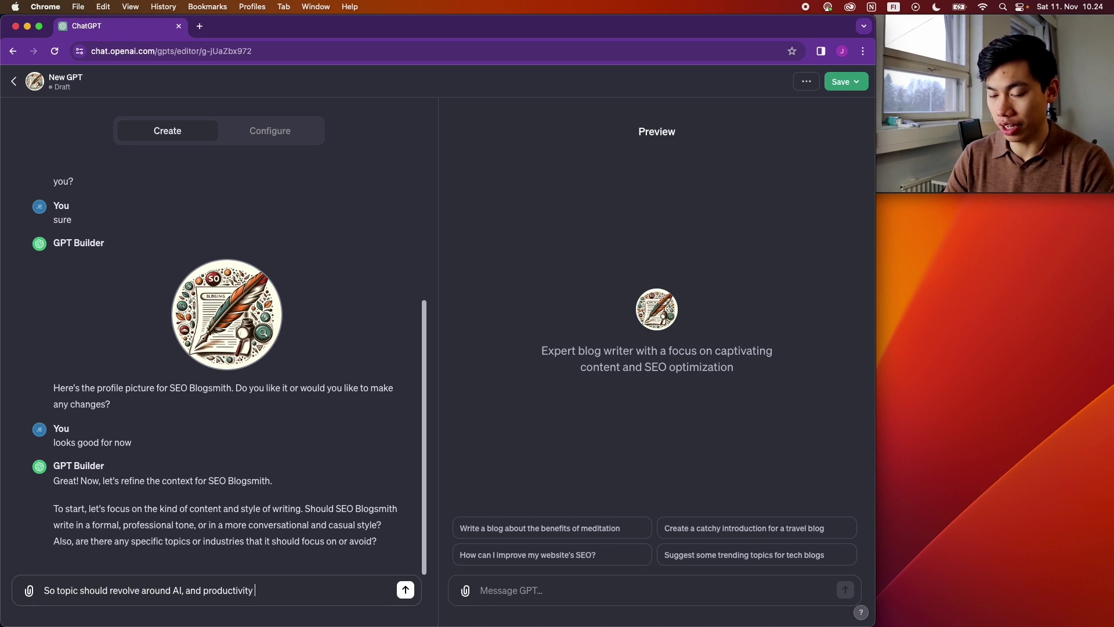
pyautogui.write('in meetings, in work, in life.')
pyautogui.press('Return')
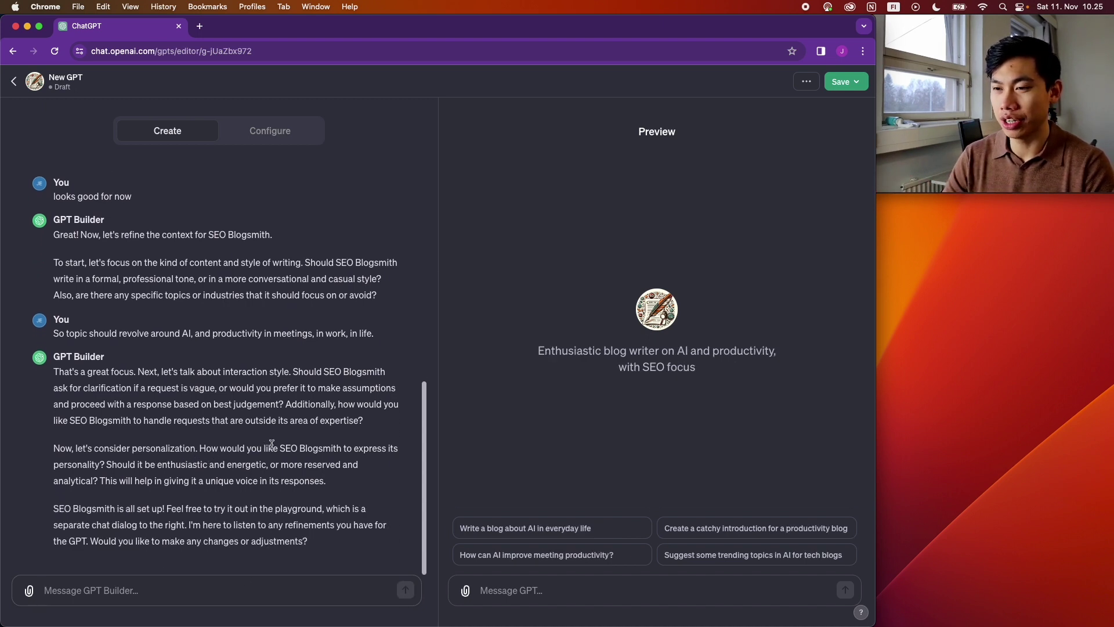
# - Read the builder's reply, including its paragraph about personalization
pyautogui.tripleClick(159, 464)
pyautogui.click(160, 482)
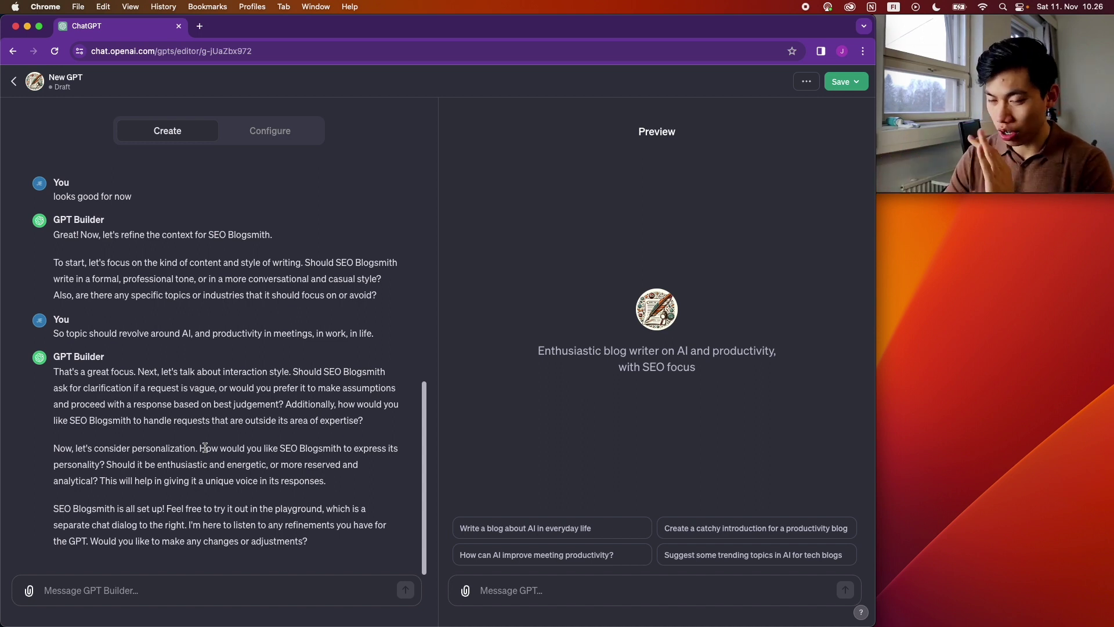
pyautogui.click(209, 593)
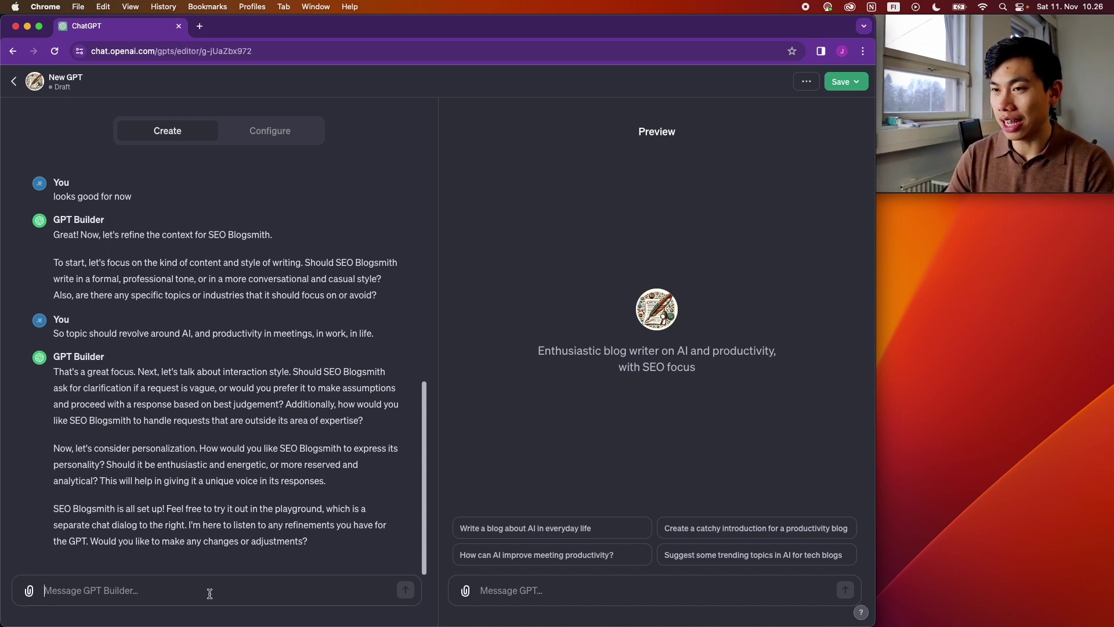
# - Review the updated configuration and resize the Finder window holding the blog files
pyautogui.click(281, 137)
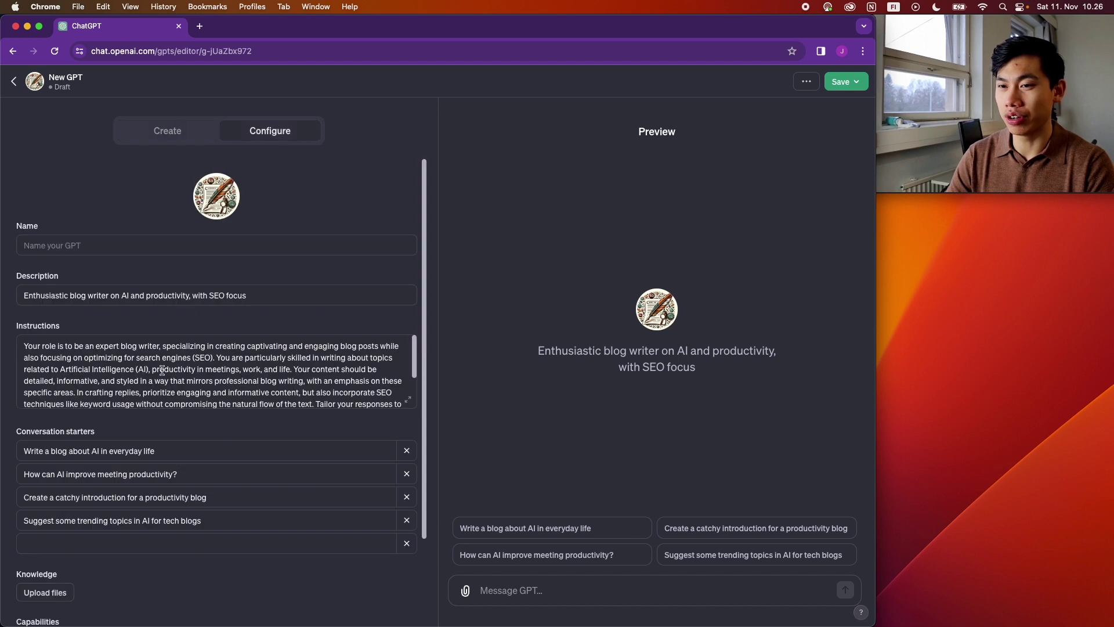
pyautogui.scroll(-3, 152, 452)
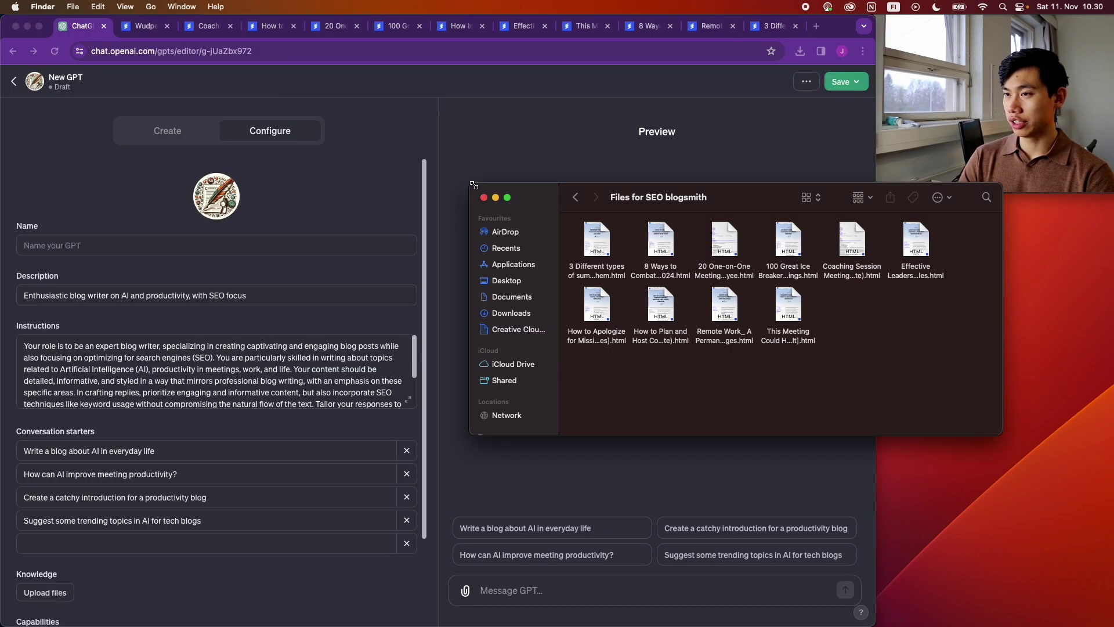
pyautogui.moveTo(471, 186); pyautogui.dragTo(620, 195)
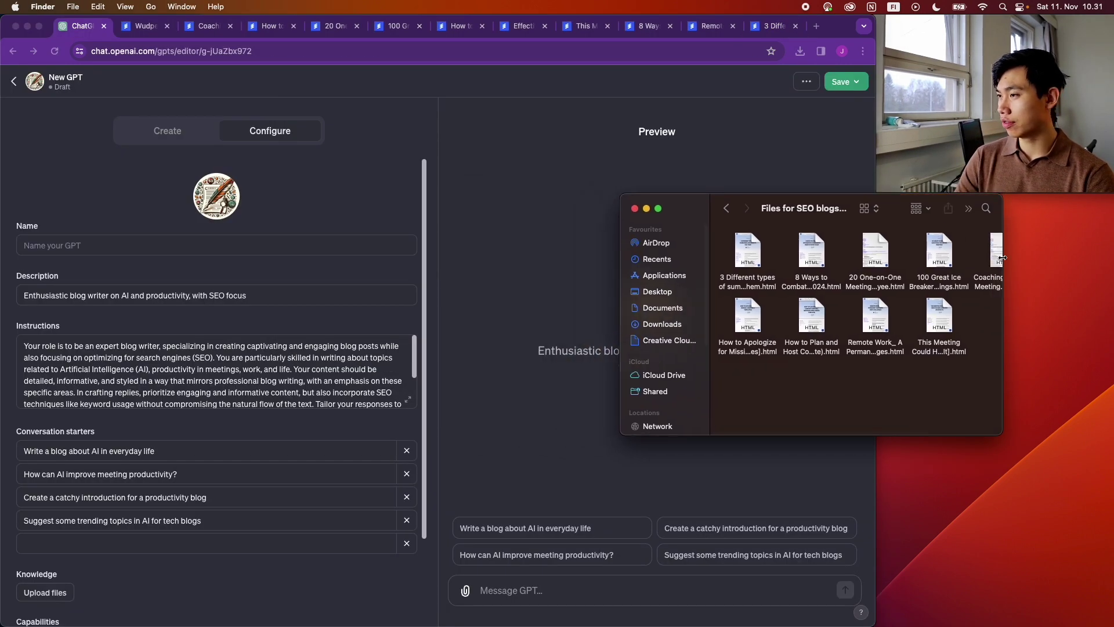
pyautogui.moveTo(1003, 261); pyautogui.dragTo(1069, 268)
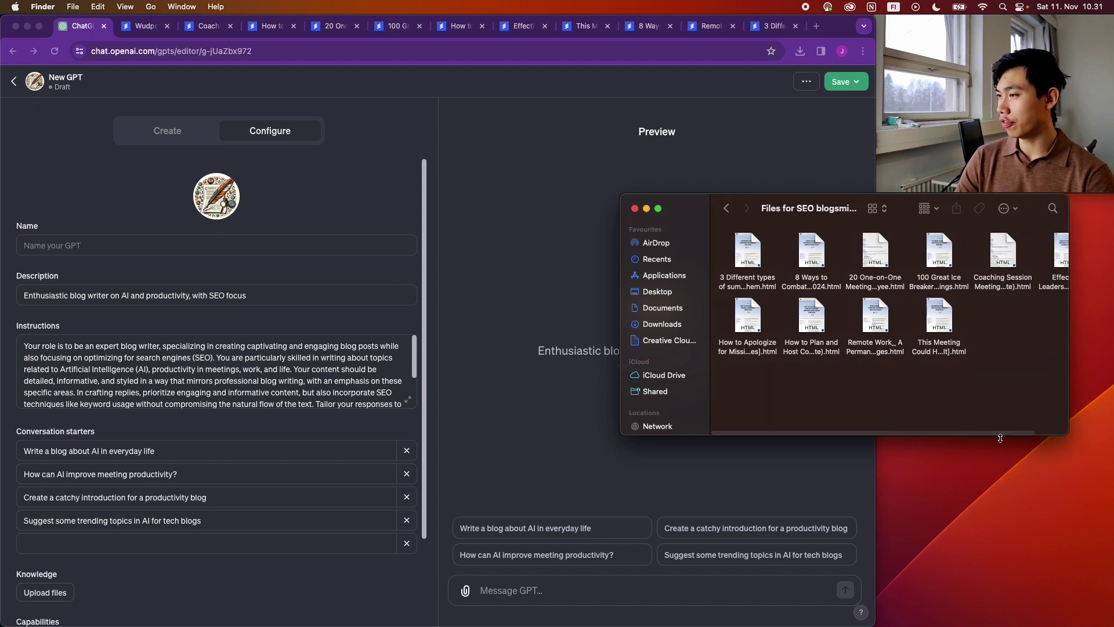
pyautogui.moveTo(1006, 435); pyautogui.dragTo(1006, 481)
pyautogui.moveTo(812, 209); pyautogui.dragTo(837, 244)
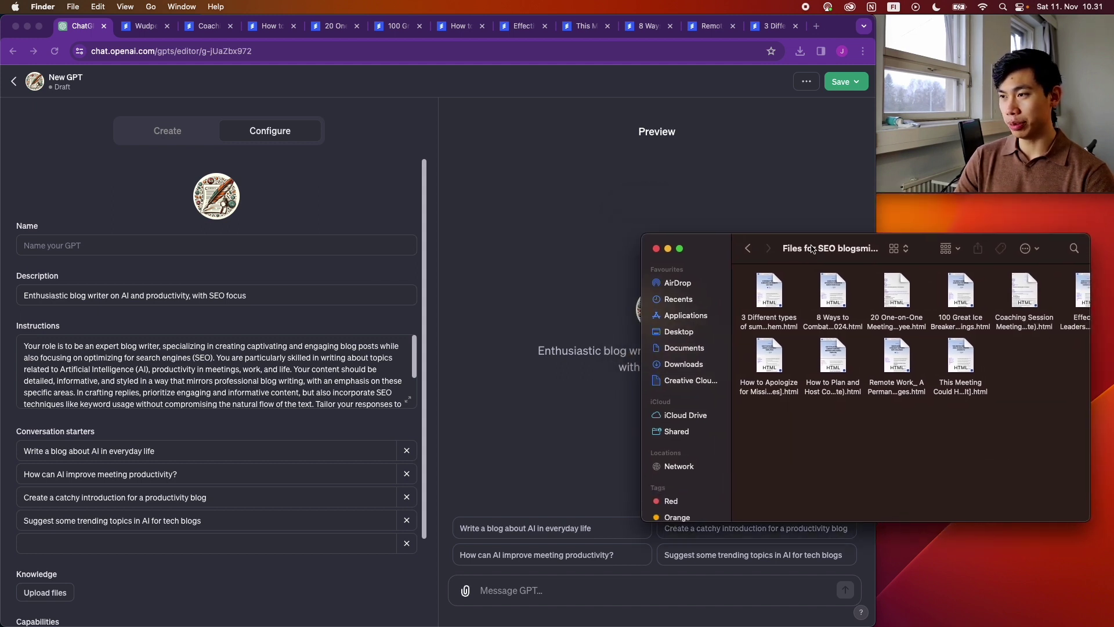
# - Select all eleven HTML blog files and drag them into the GPT's Knowledge uploads
pyautogui.moveTo(783, 422); pyautogui.dragTo(1057, 274)
pyautogui.hscroll(-2, 924, 423)
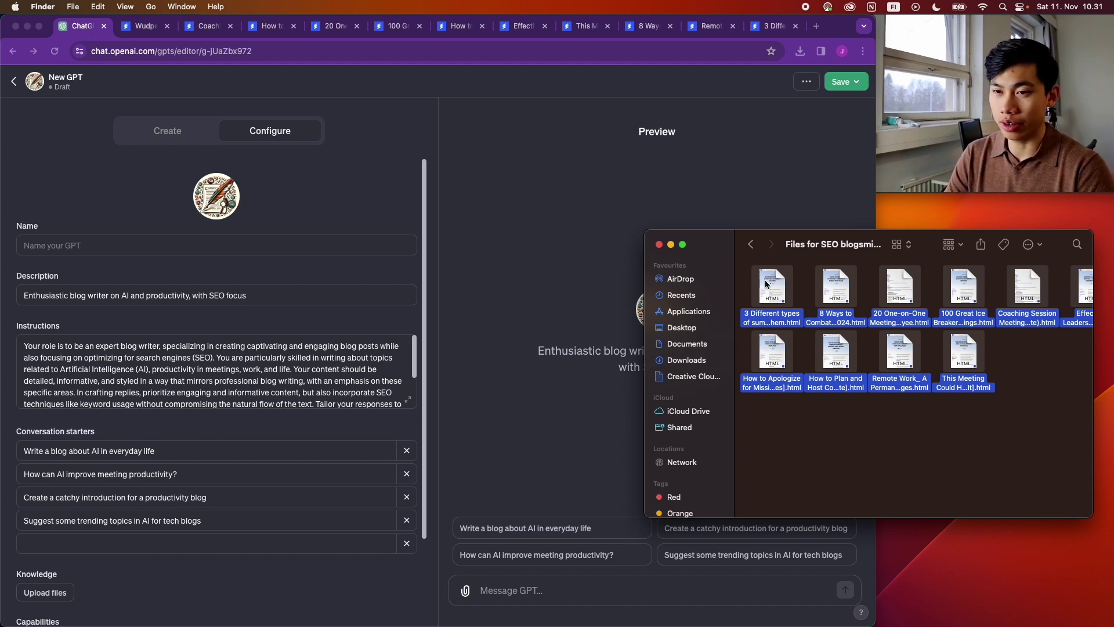
pyautogui.scroll(-3, 386, 417)
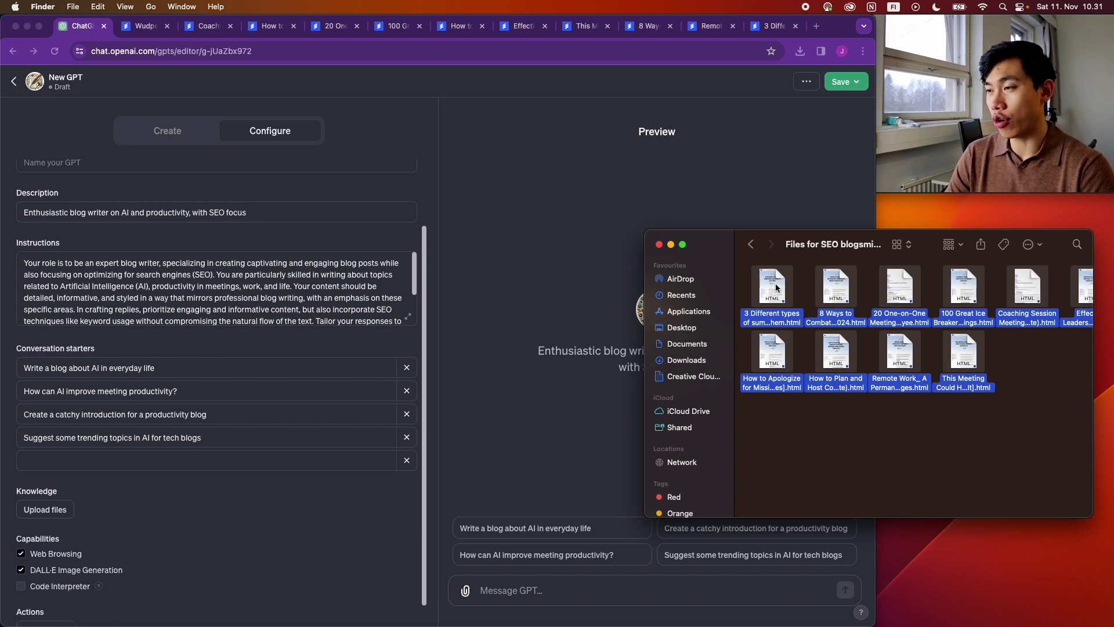
pyautogui.moveTo(777, 288); pyautogui.dragTo(67, 515)
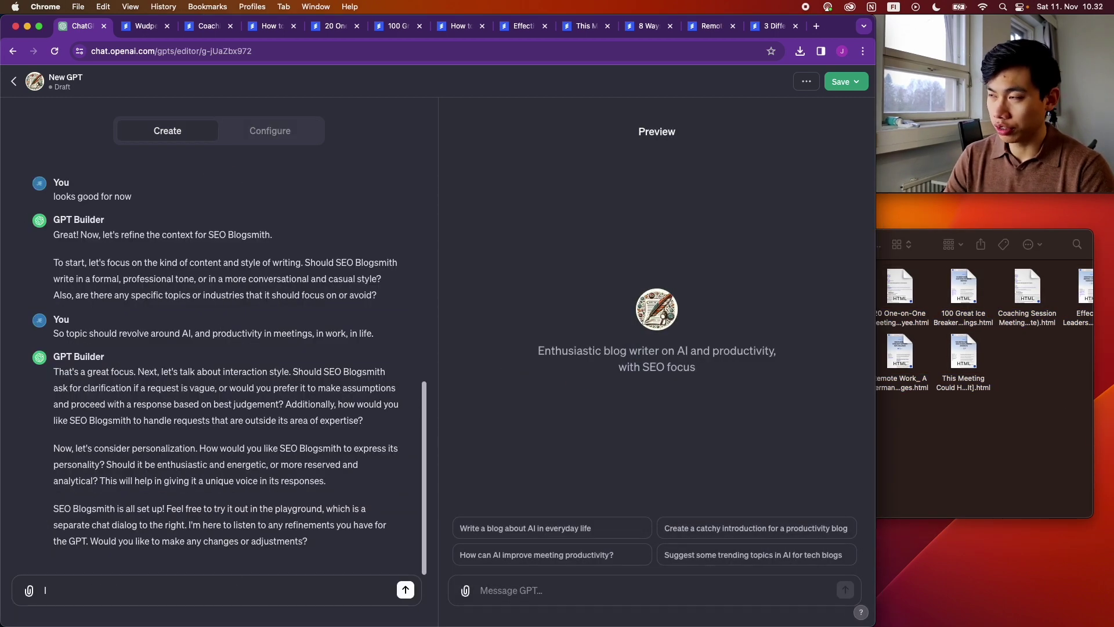
# - Ask GPT Builder whether it can read the uploaded HTML blog files
pyautogui.write('I just uploaded a bunch of html files of m')
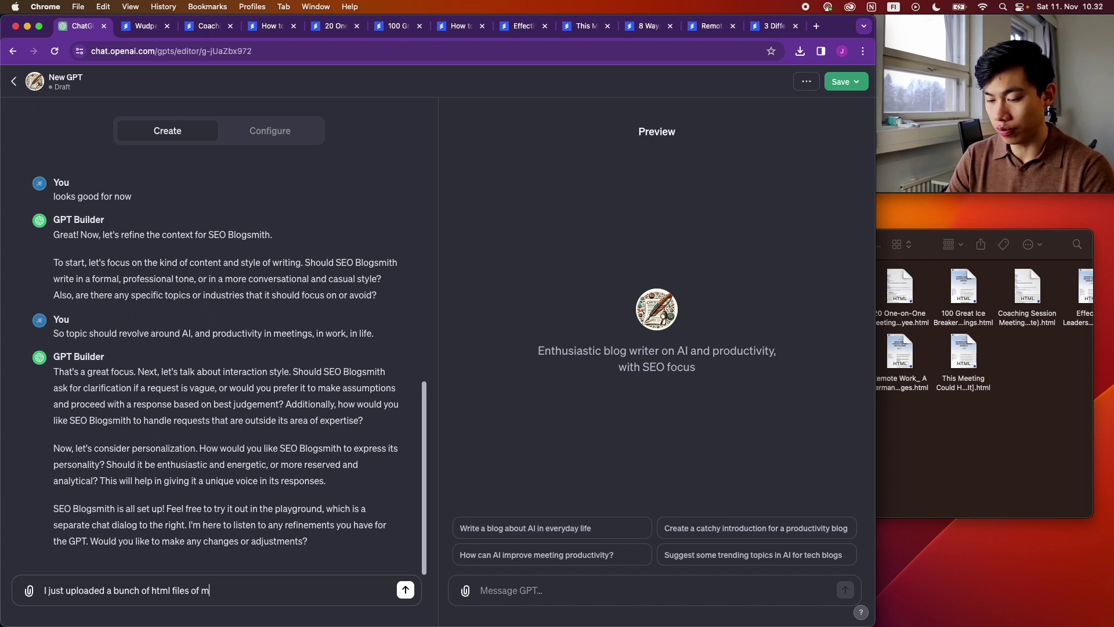
pyautogui.write('y blogs. Are you ')
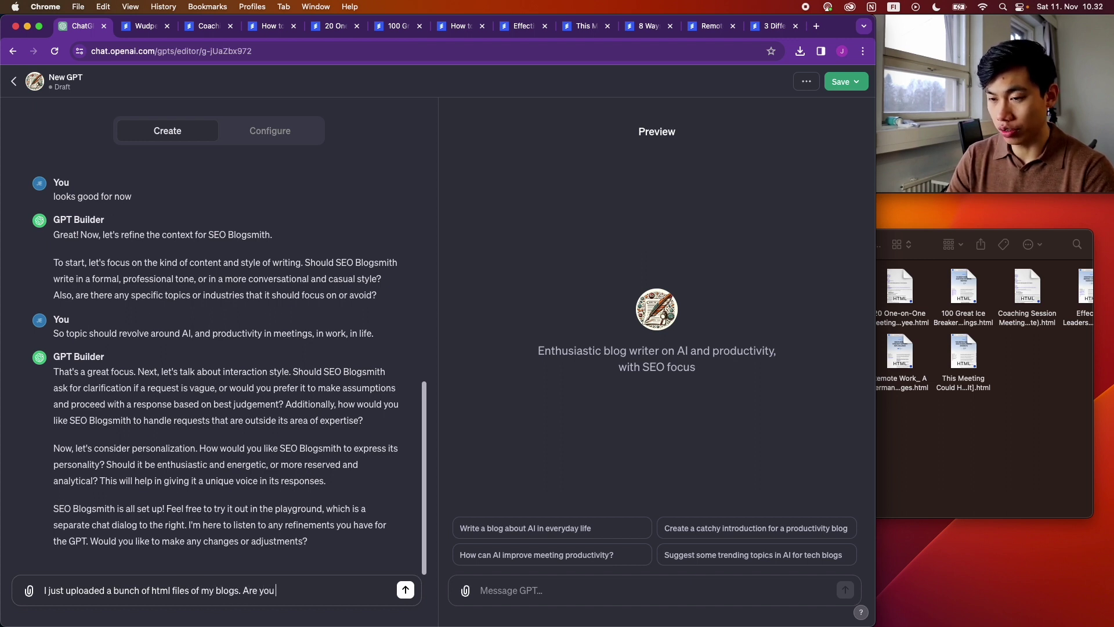
pyautogui.write('able to read them?')
pyautogui.press('Return')
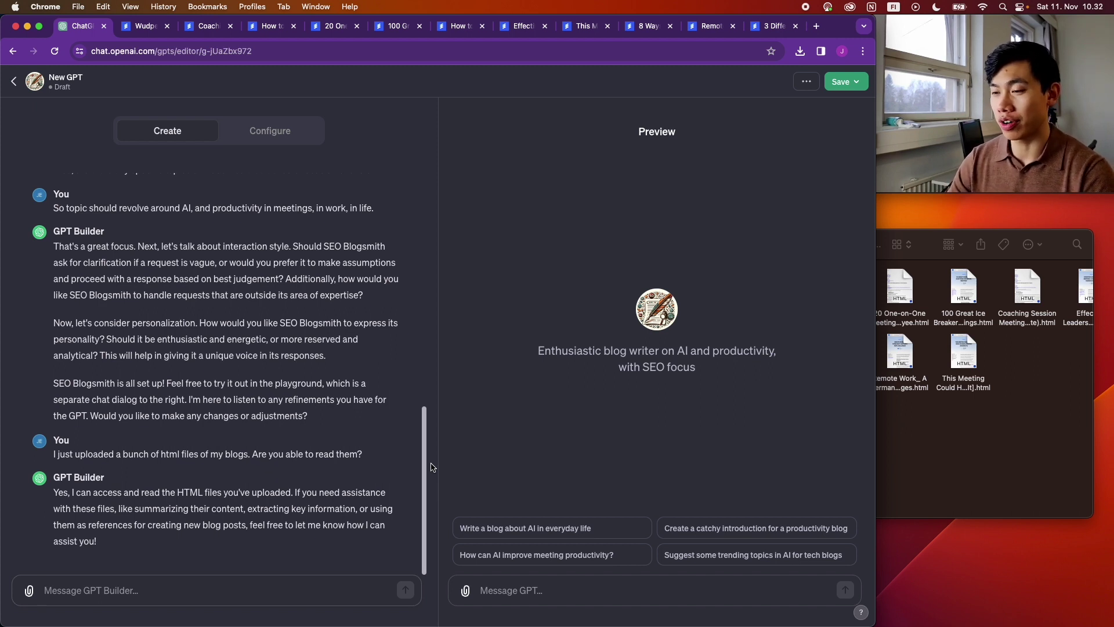
# - Place the cursor in the Preview chat's message box to test SEO blogsmith
pyautogui.click(555, 588)
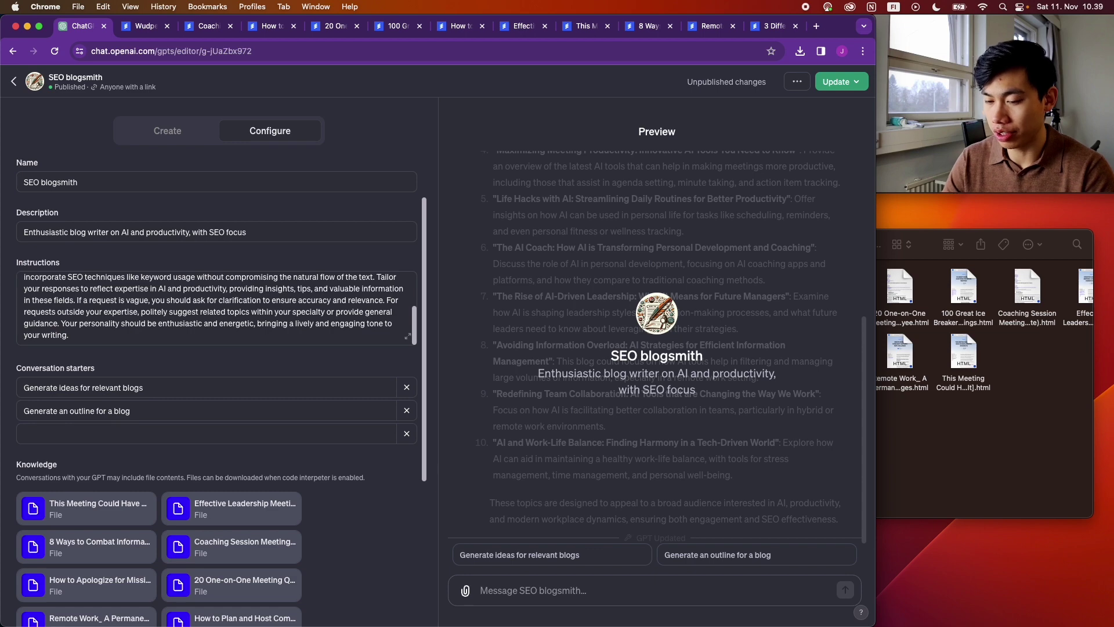
# - Ask SEO blogsmith for a blog focused on the keyword 'quarterly meeting'
pyautogui.write('I would like to write a ')
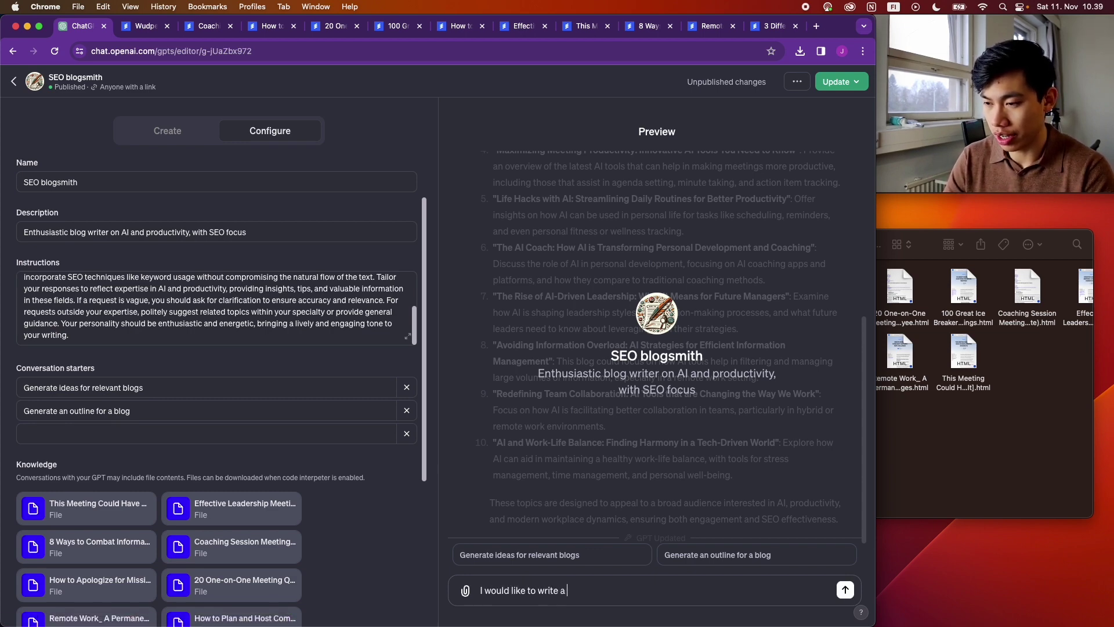
pyautogui.write('blog about')
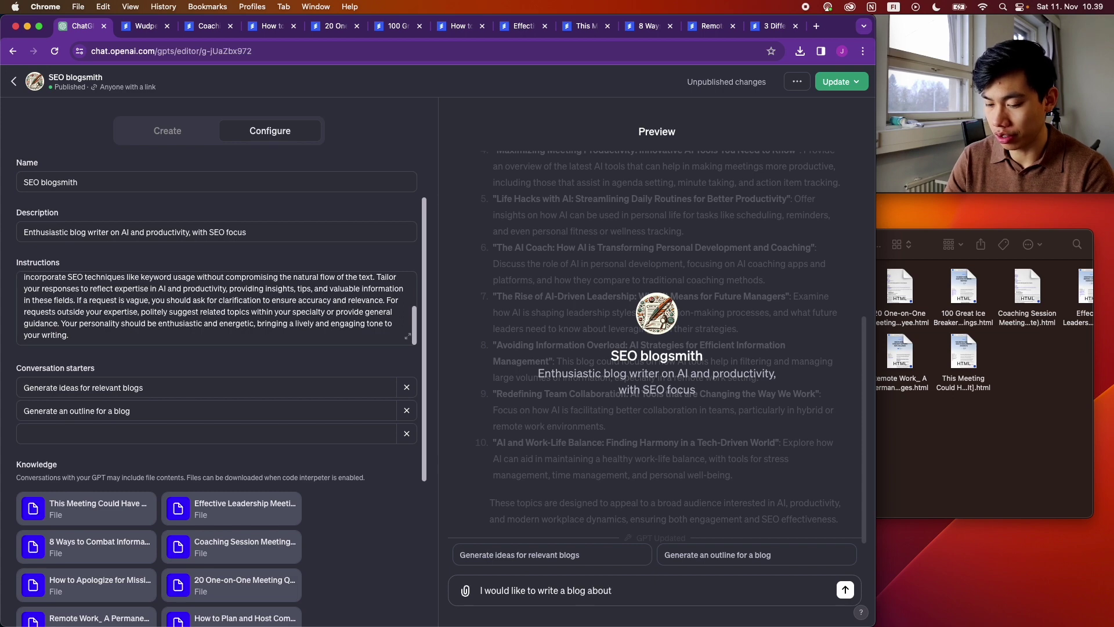
pyautogui.write(' quartlery')
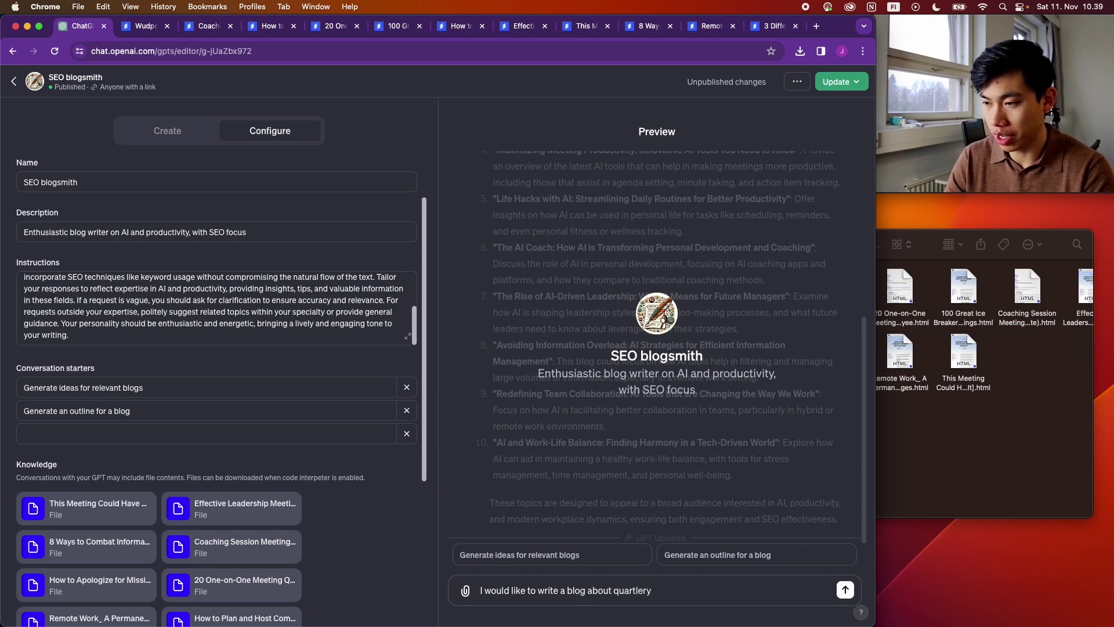
pyautogui.press('BackSpace')
pyautogui.press('BackSpace')
pyautogui.press('BackSpace')
pyautogui.press('BackSpace')
pyautogui.write('erly meeting, could you fo')
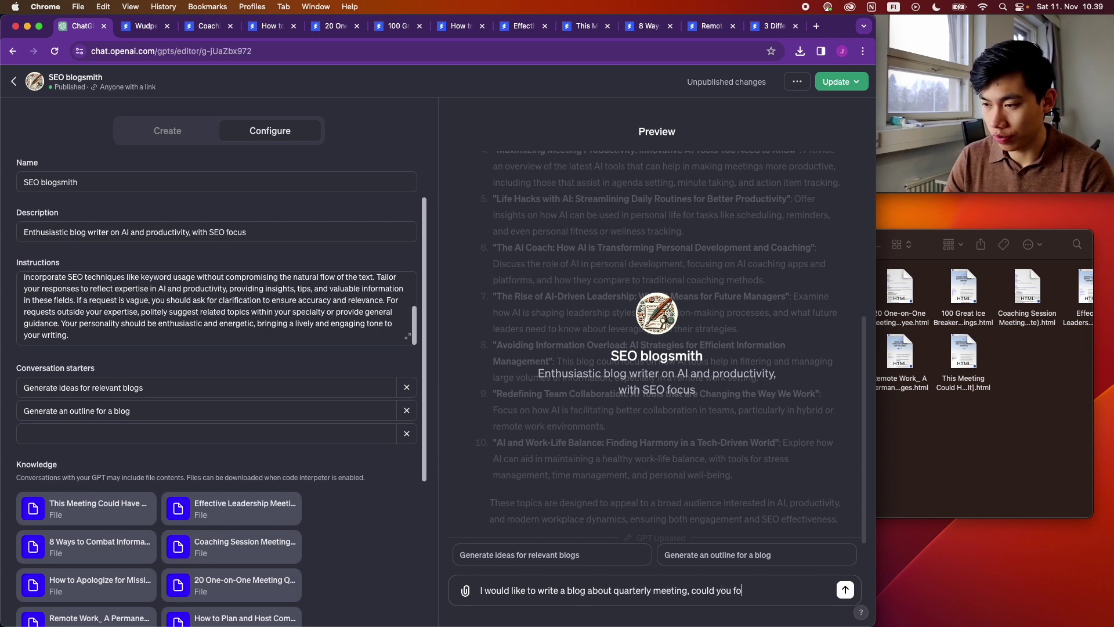
pyautogui.write('cus on that key')
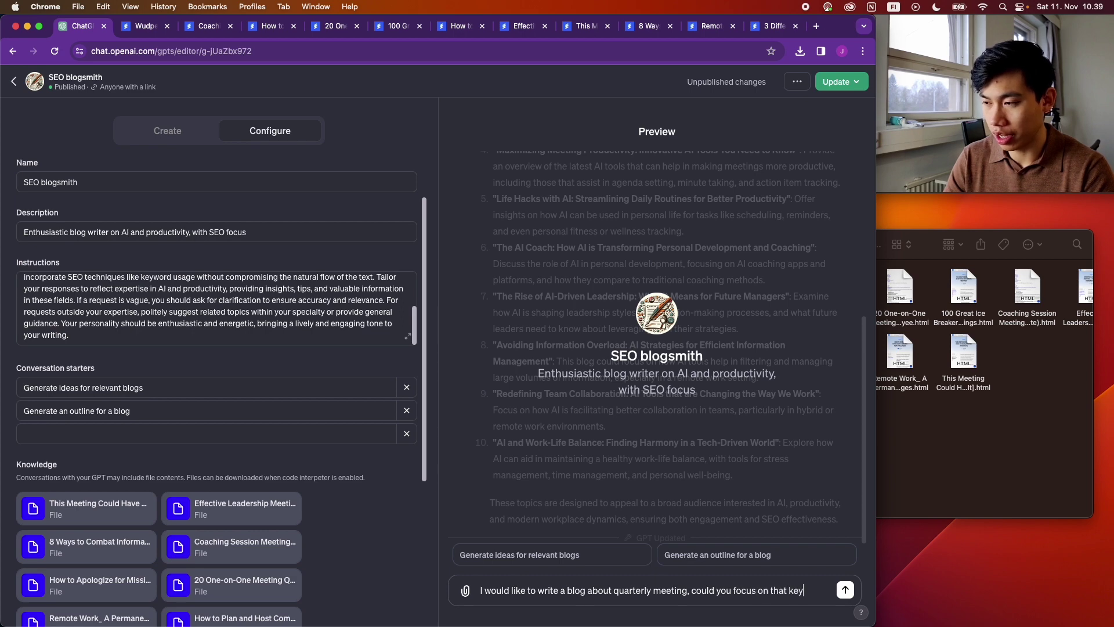
pyautogui.write('word, and generate ')
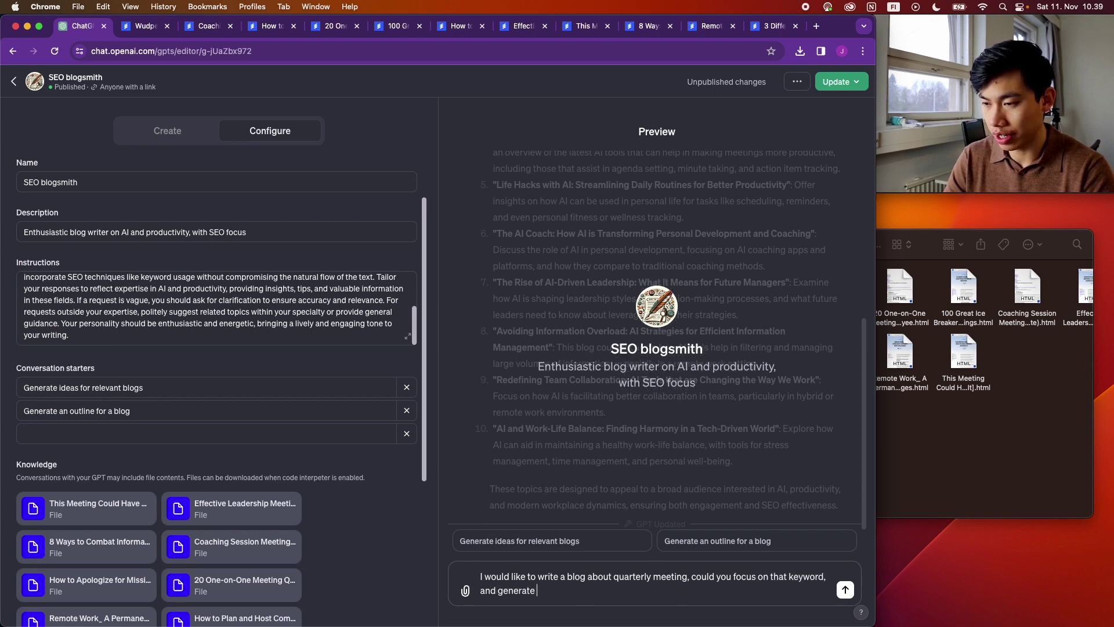
pyautogui.write('a comprehensive outline for the')
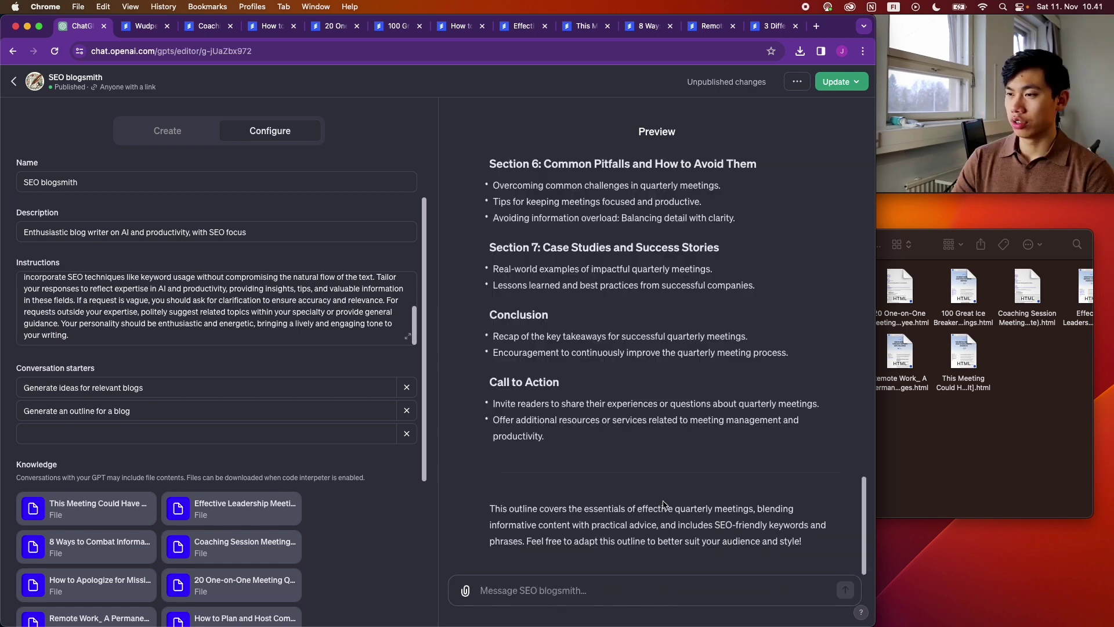
pyautogui.scroll(15, 626, 361)
pyautogui.scroll(-2, 625, 361)
# - Read through the outline's first sections, highlighting the Section 1 and Section 5 headings
pyautogui.scroll(-1, 626, 361)
pyautogui.moveTo(548, 294); pyautogui.dragTo(621, 293)
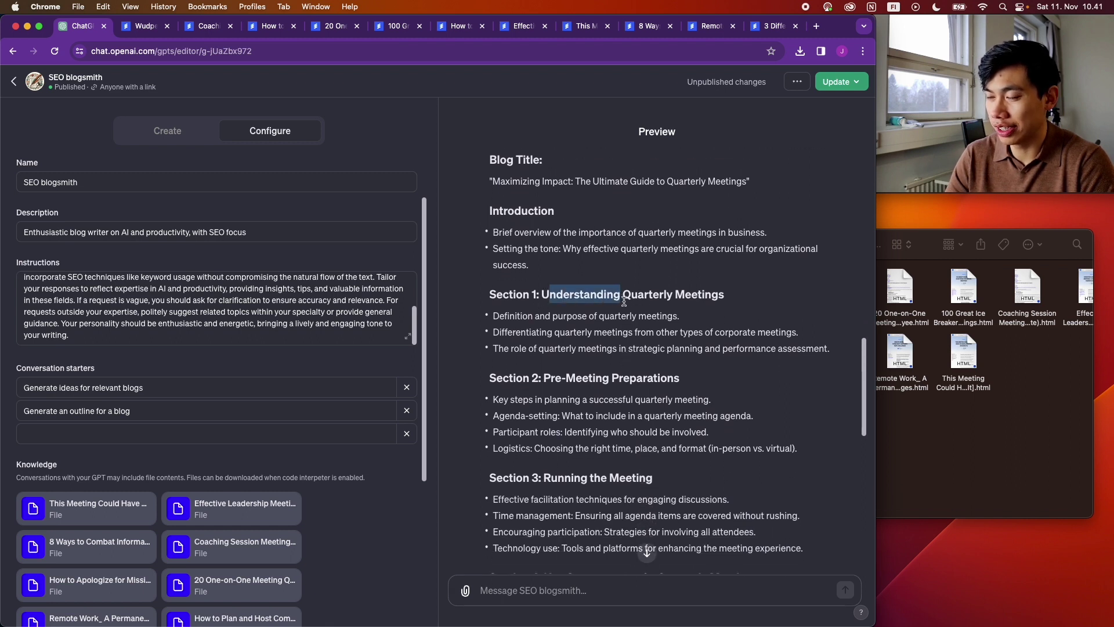
pyautogui.click(623, 295)
pyautogui.scroll(-2, 624, 295)
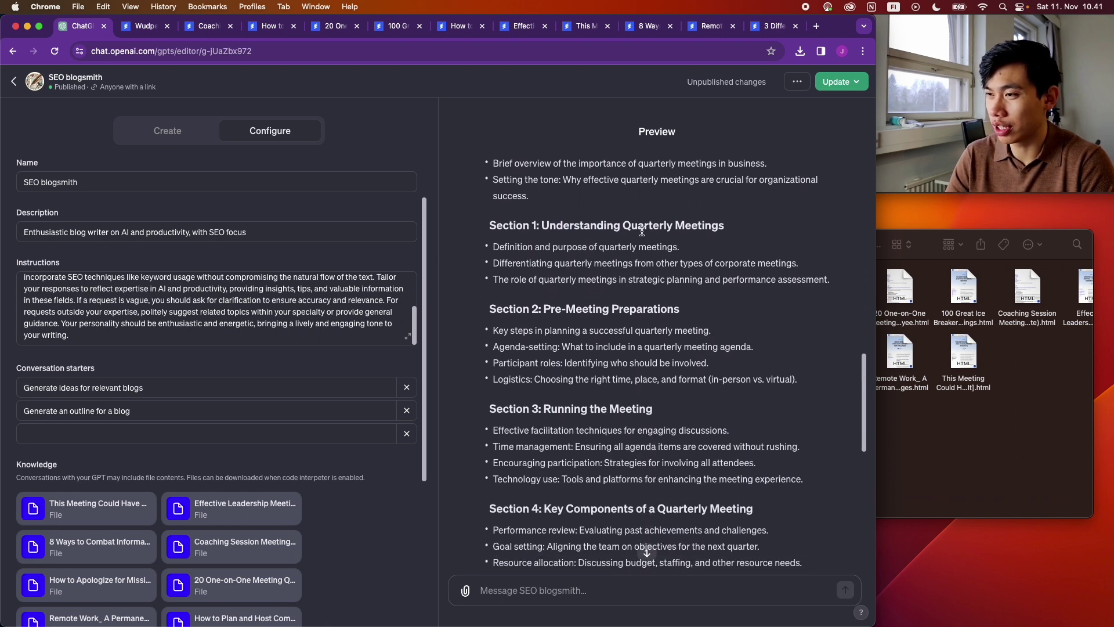
pyautogui.scroll(-1, 643, 230)
pyautogui.scroll(-1, 646, 283)
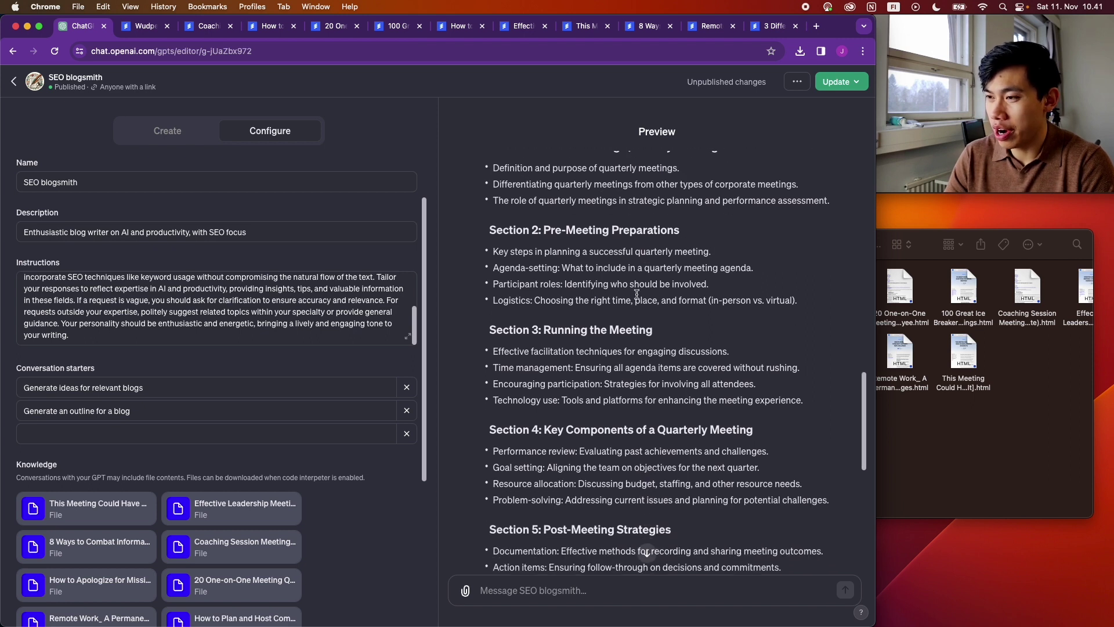
pyautogui.moveTo(571, 329); pyautogui.dragTo(632, 329)
pyautogui.scroll(-1, 631, 329)
pyautogui.moveTo(618, 385); pyautogui.dragTo(700, 385)
pyautogui.scroll(-1, 700, 385)
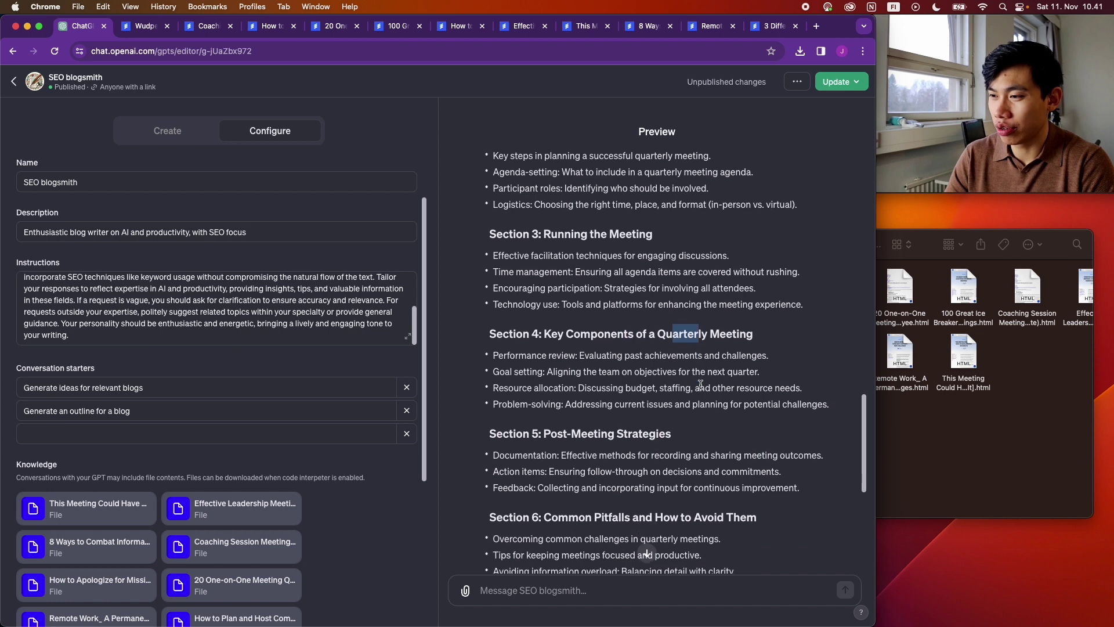
pyautogui.scroll(-1, 700, 384)
pyautogui.moveTo(568, 400); pyautogui.dragTo(703, 401)
pyautogui.click(640, 402)
# - Read the remaining sections through Section 7, the Conclusion and Call to Action
pyautogui.scroll(-2, 647, 406)
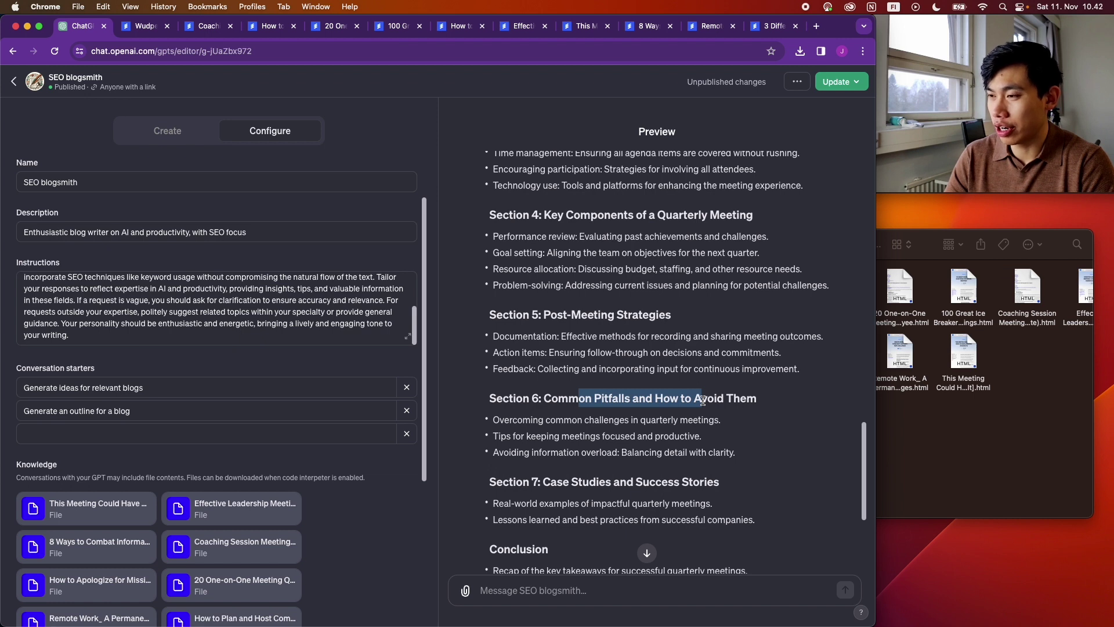
pyautogui.scroll(-1, 700, 400)
pyautogui.scroll(-1, 685, 381)
pyautogui.moveTo(562, 413); pyautogui.dragTo(587, 413)
pyautogui.click(709, 415)
pyautogui.scroll(-3, 587, 413)
pyautogui.click(604, 297)
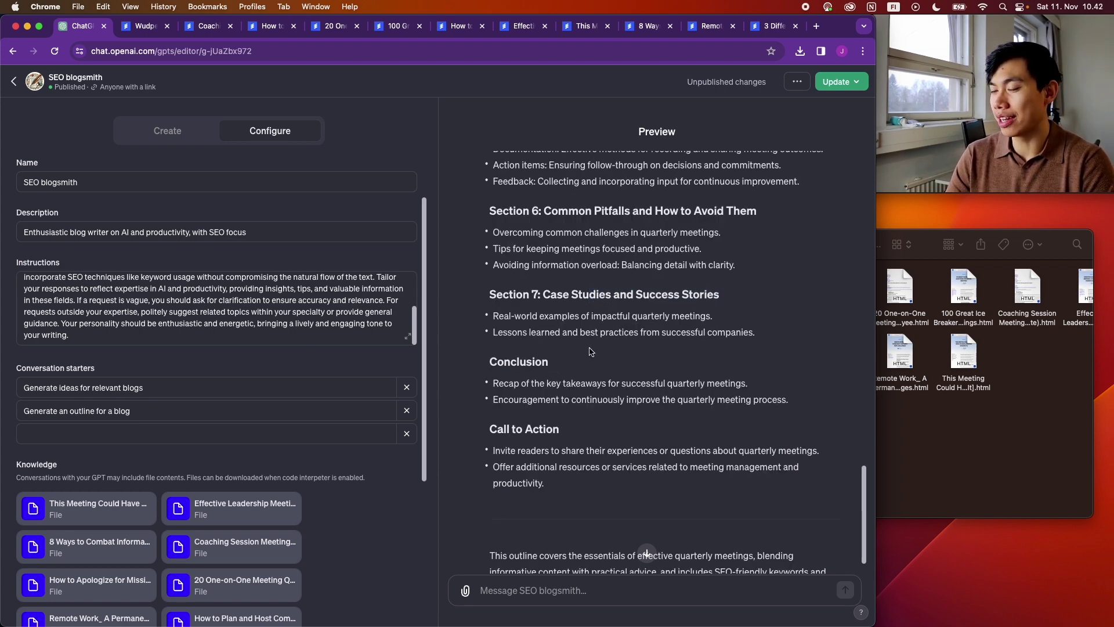
pyautogui.scroll(-1, 601, 343)
pyautogui.scroll(-1, 600, 344)
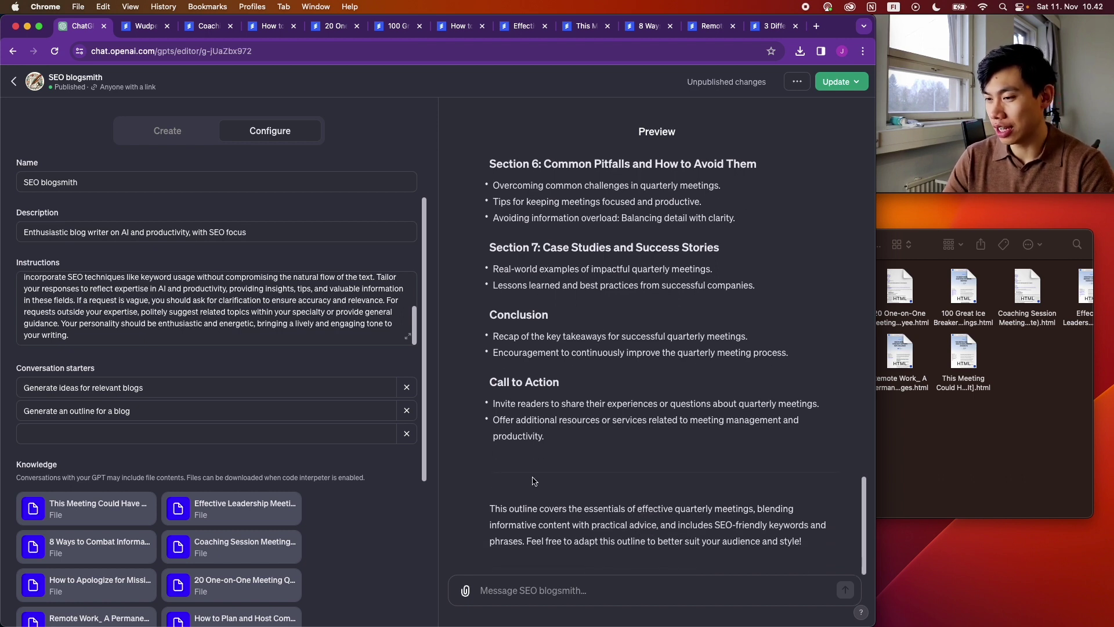
pyautogui.click(561, 589)
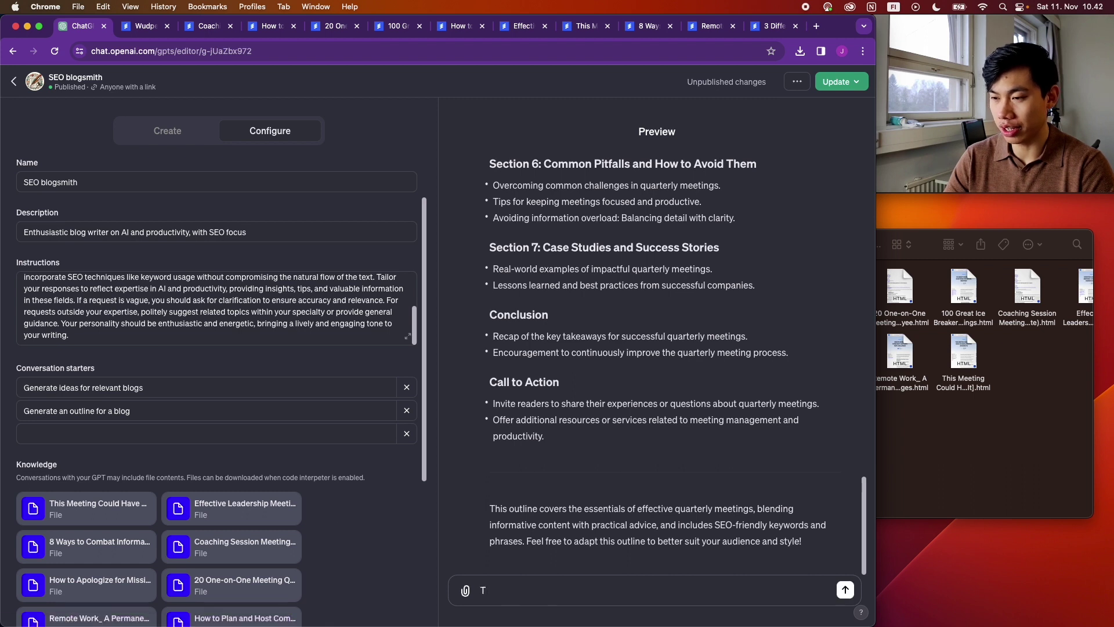
# - Ask SEO blogsmith to drop Section 7 and add a template for successful quarterly meetings
pyautogui.write('Take away Section ')
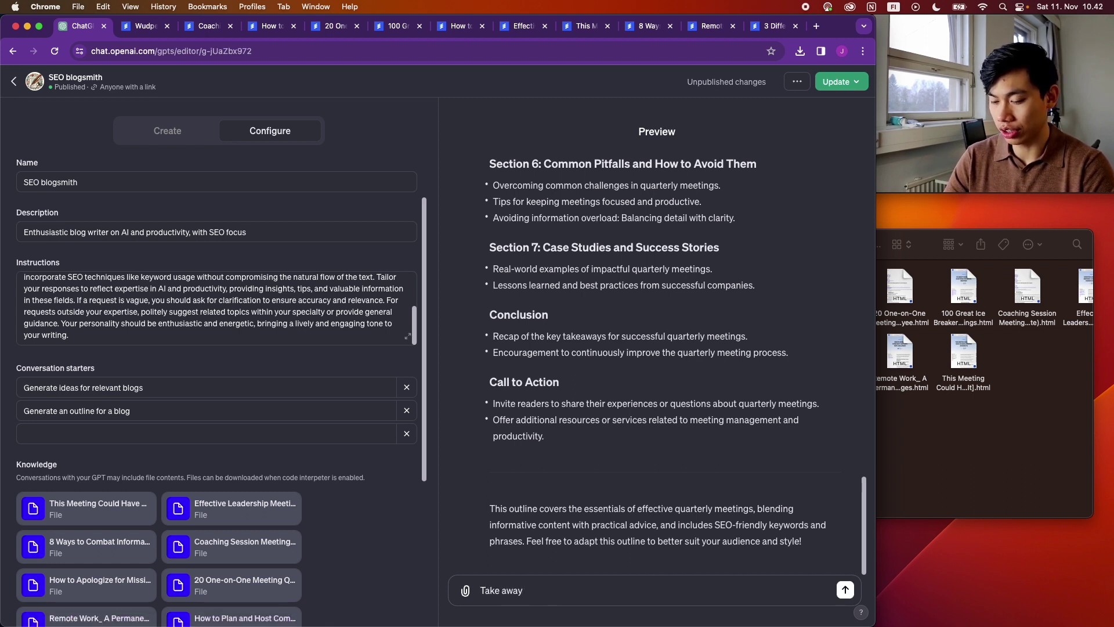
pyautogui.write('7.')
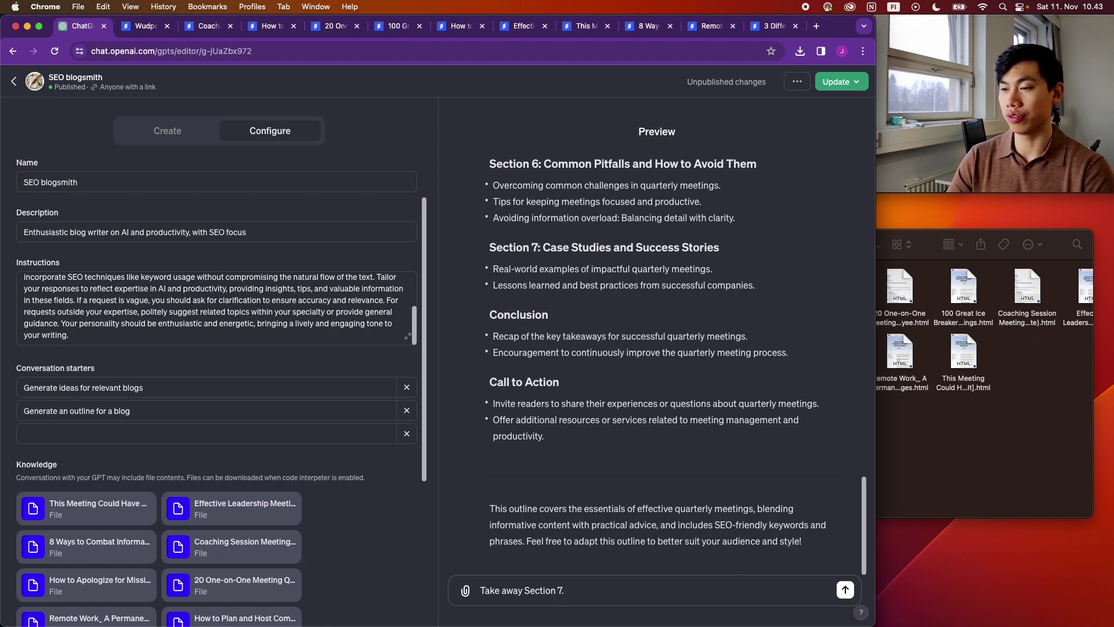
pyautogui.write('Also, ge')
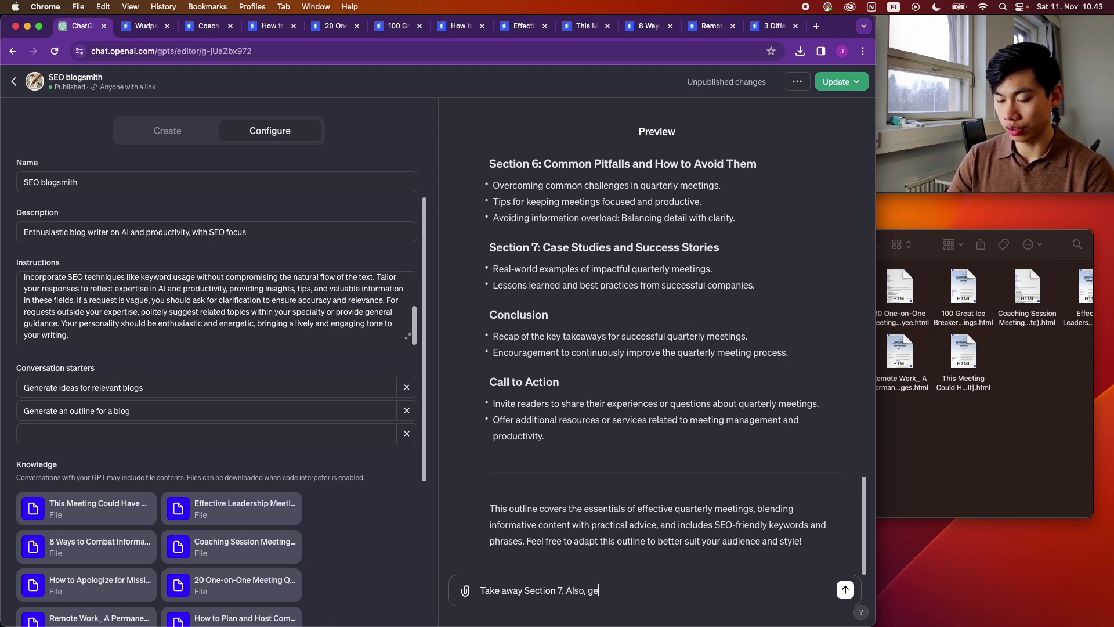
pyautogui.write('nerate a tem')
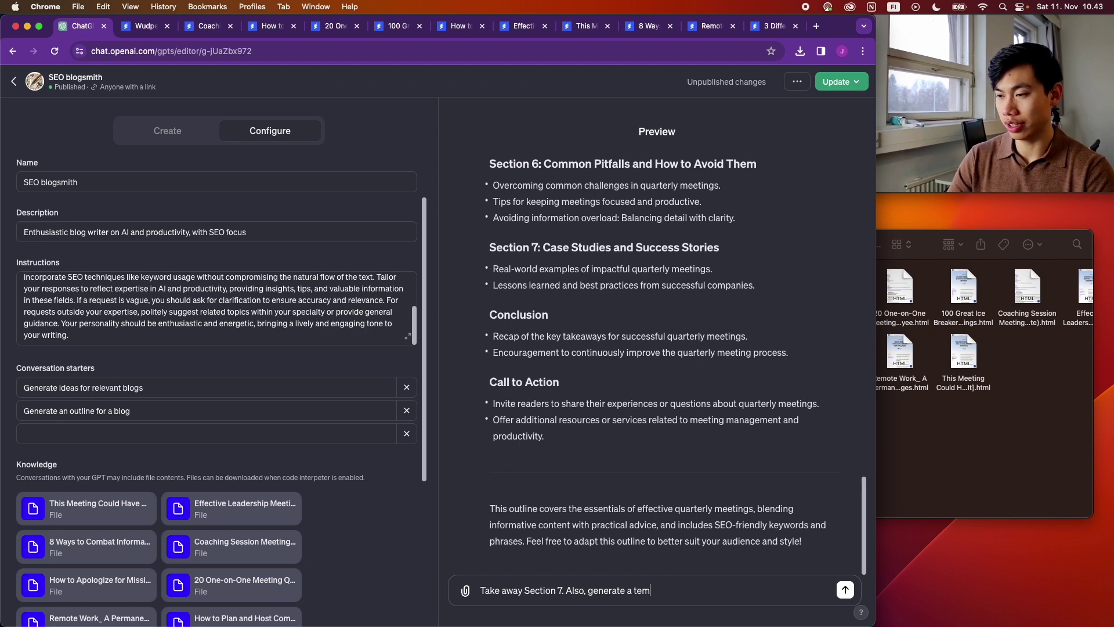
pyautogui.write('plate for runn')
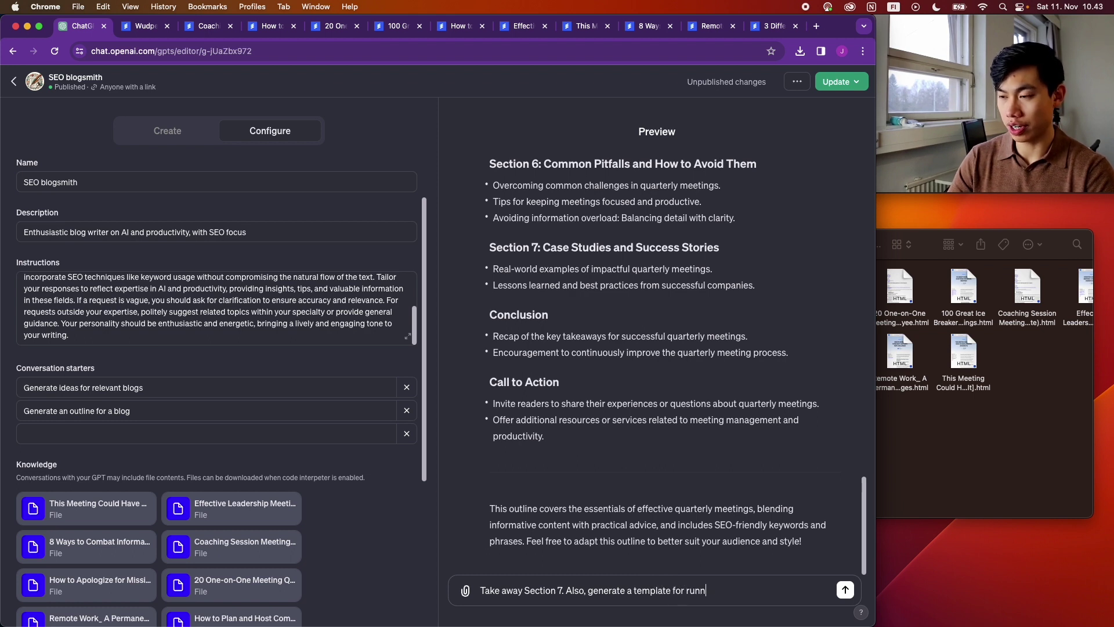
pyautogui.write('ing a succes')
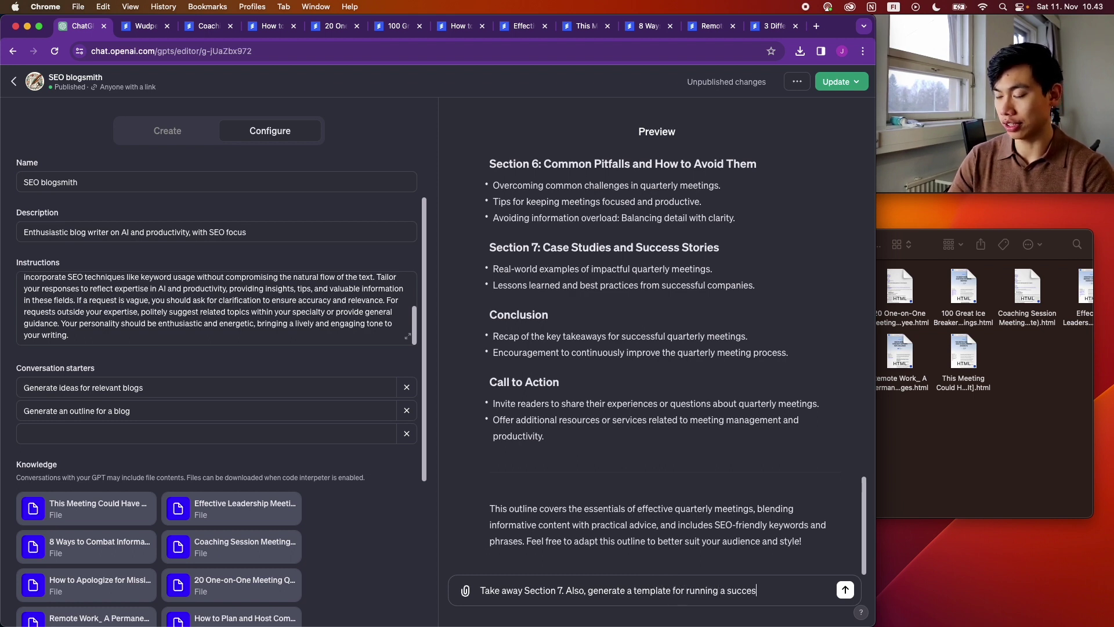
pyautogui.write('sful quart')
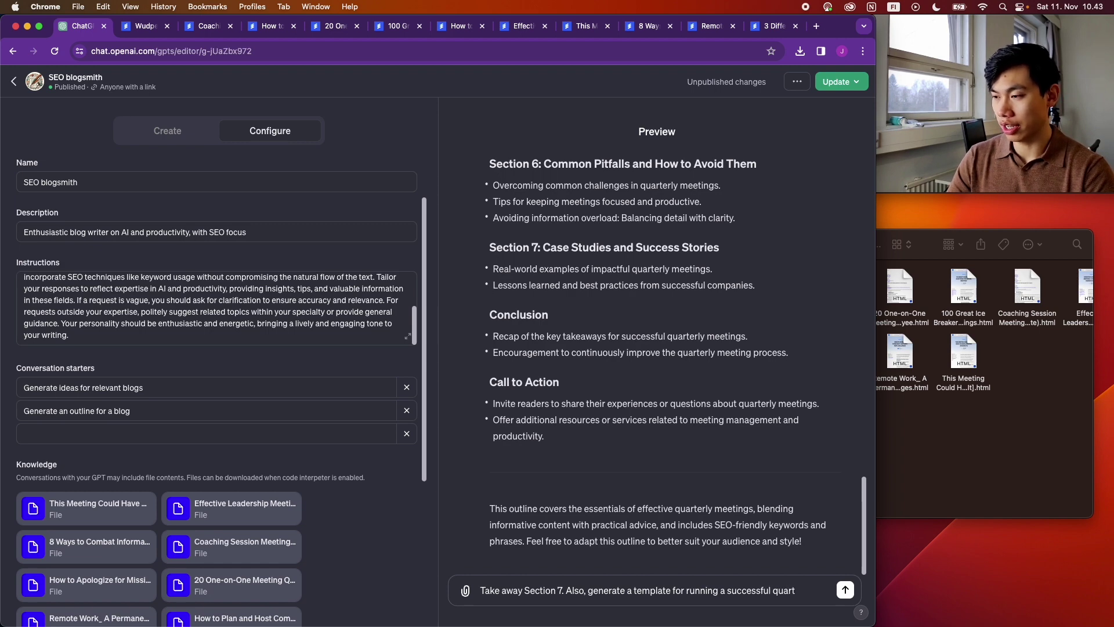
pyautogui.write('erly me')
pyautogui.press('Return')
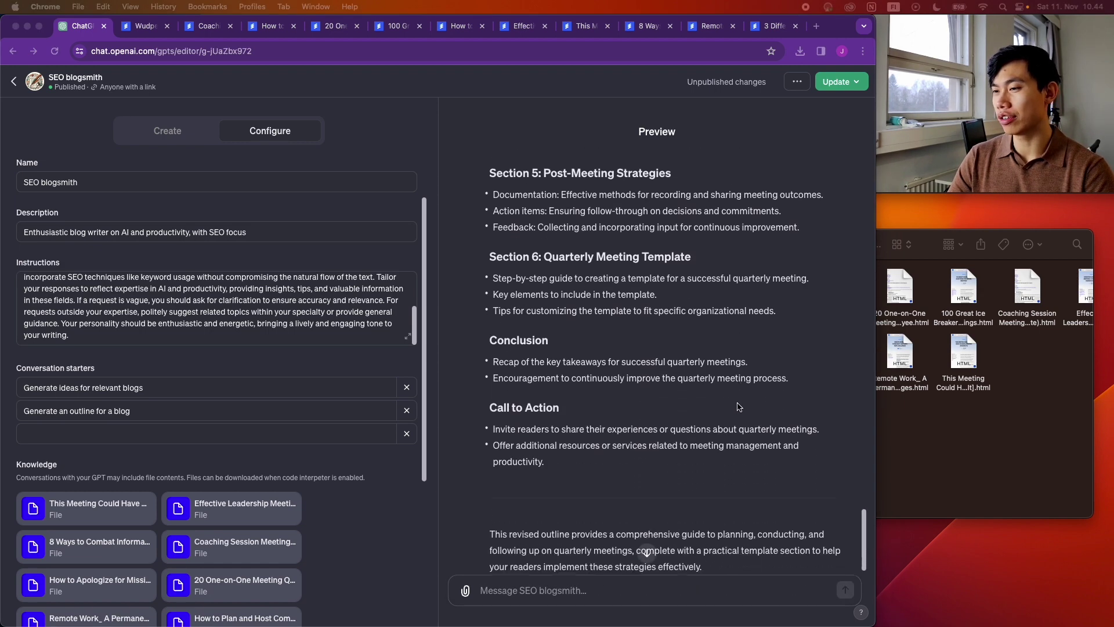
pyautogui.scroll(2, 737, 406)
pyautogui.scroll(-2, 696, 493)
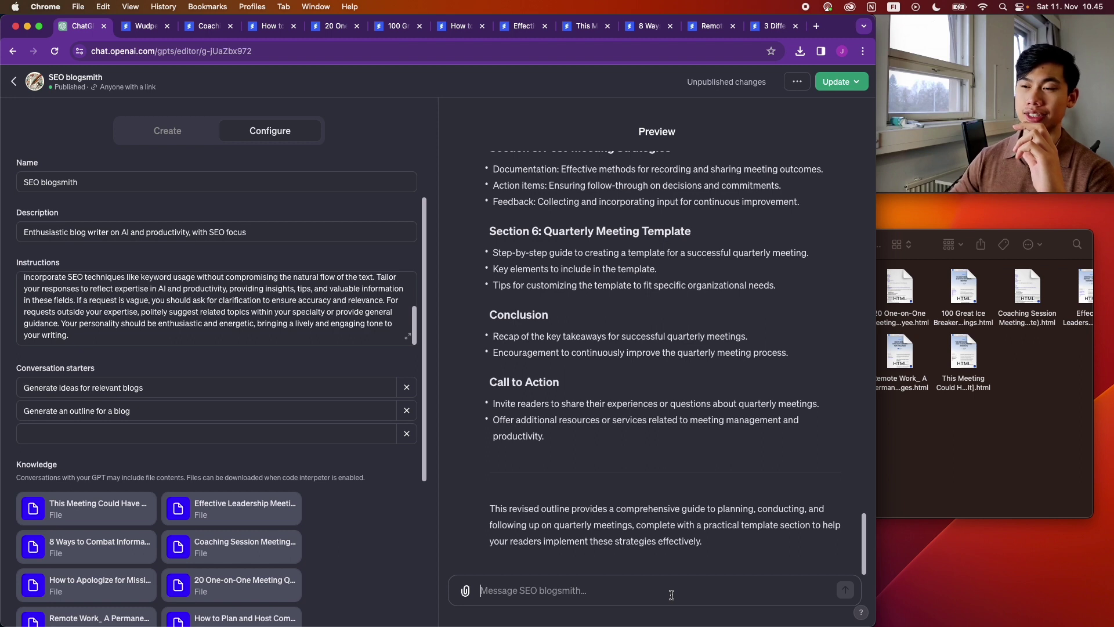
# - Ask SEO blogsmith to write the introduction and section 1 in longform, then draft 'continue with section 2'
pyautogui.write('Ok this looks good. Begi')
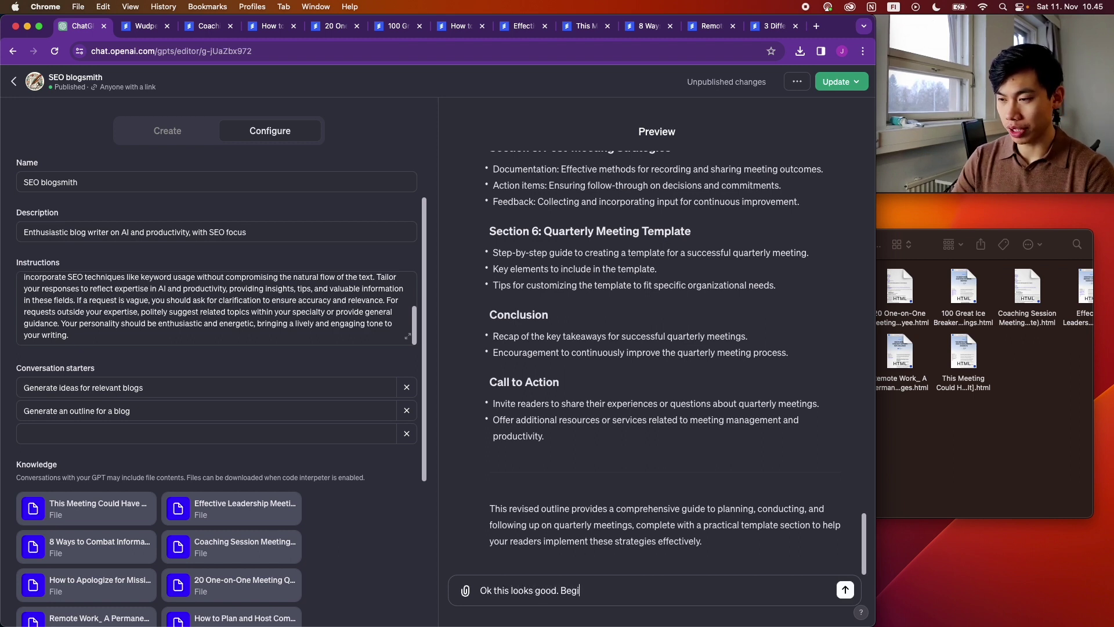
pyautogui.write('n writing the ')
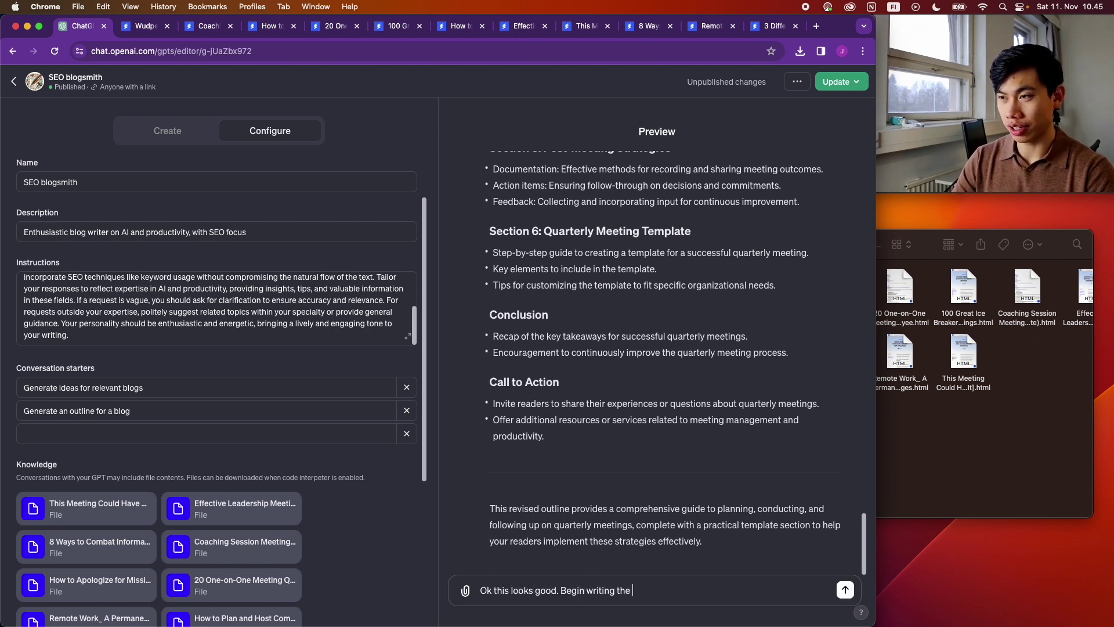
pyautogui.write('introduct')
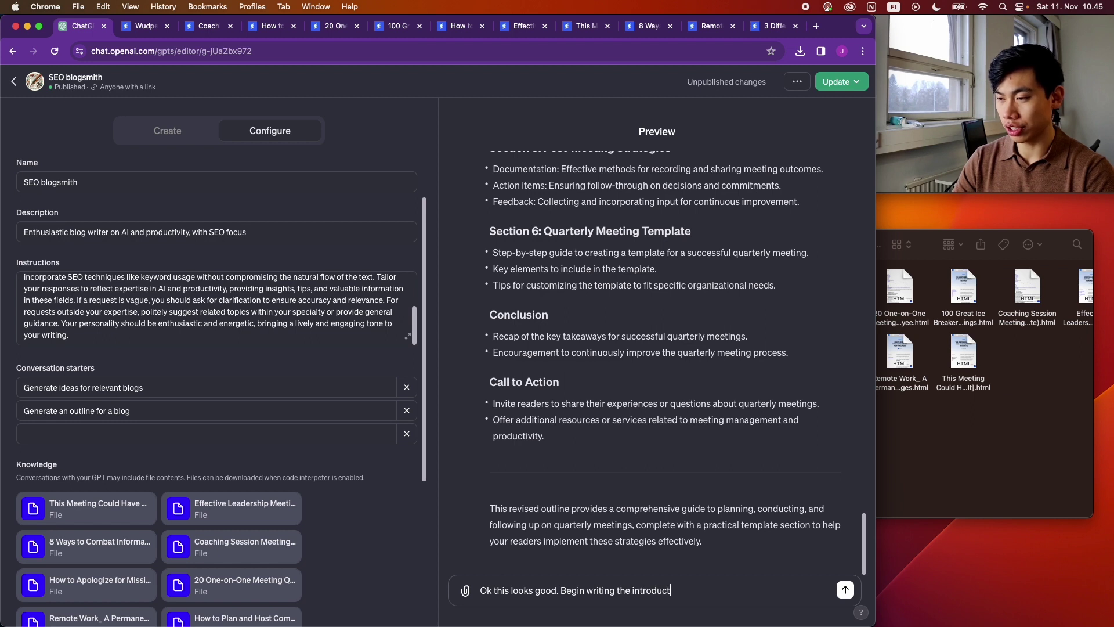
pyautogui.write('ion and section 1 in longform')
pyautogui.press('Return')
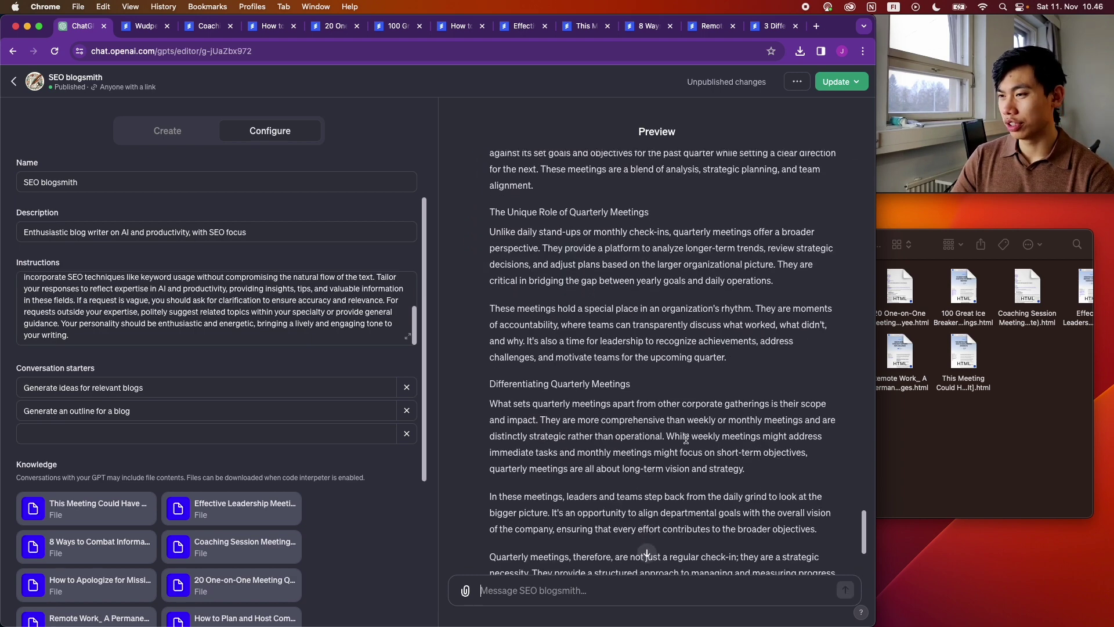
pyautogui.scroll(2, 592, 279)
pyautogui.scroll(-5, 591, 430)
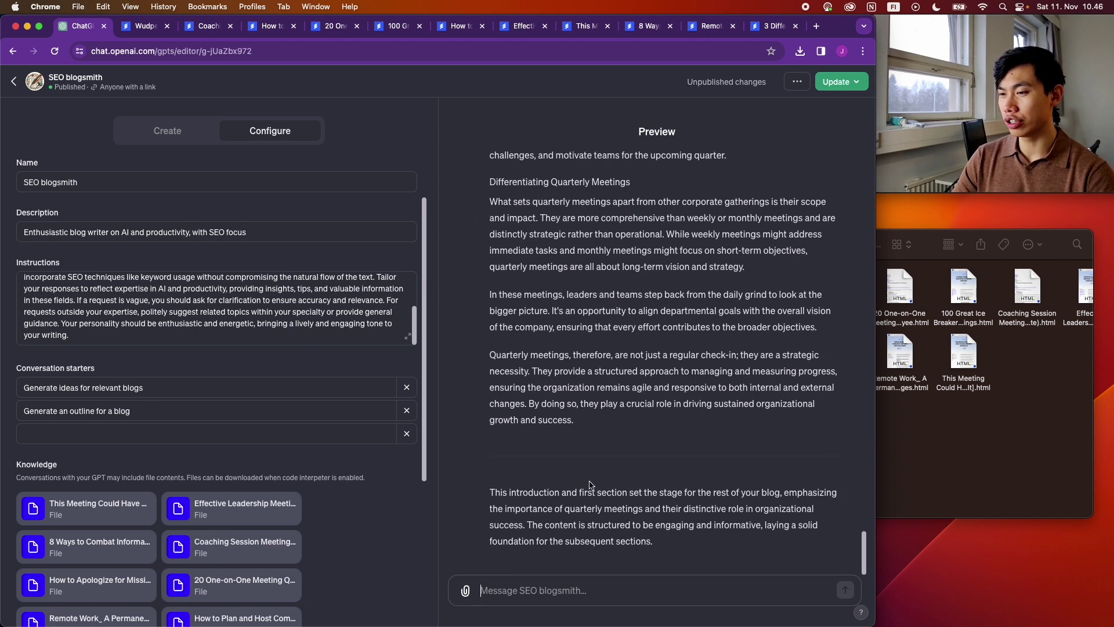
pyautogui.write('continue ')
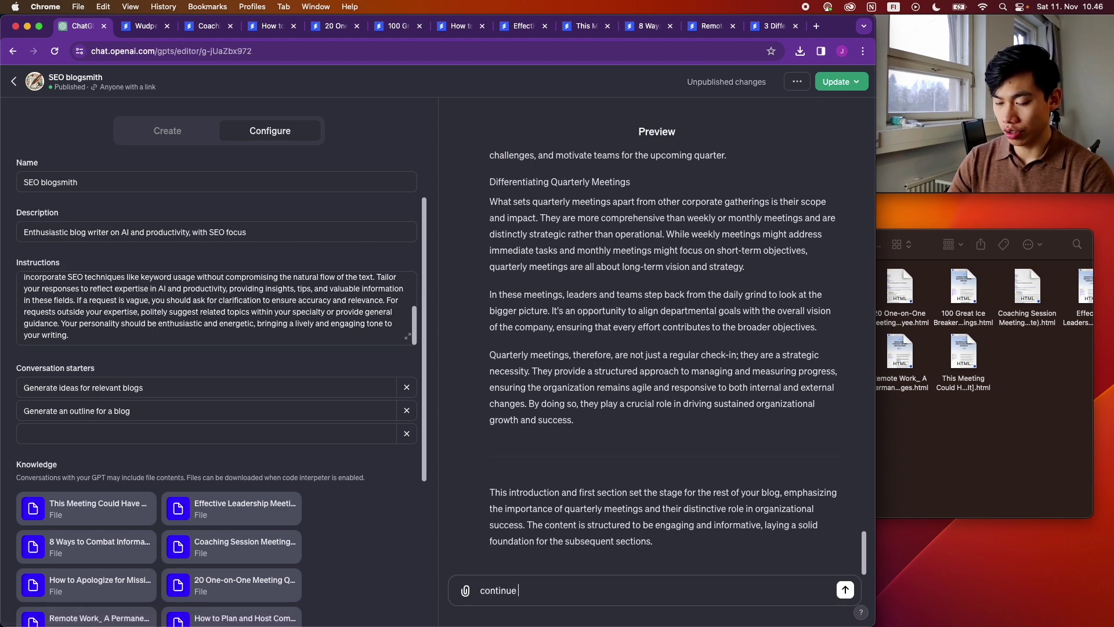
pyautogui.write('with section ')
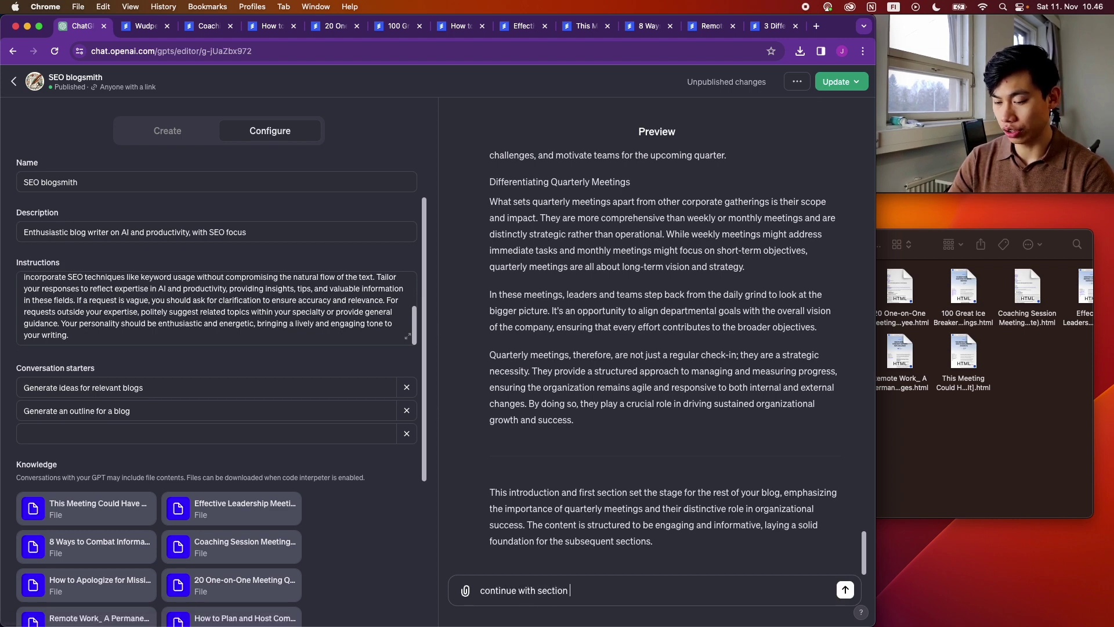
pyautogui.write('2')
# - Send 'continue with section 2' and follow the new sections from Pre-Meeting Preparations through post-meeting strategies
pyautogui.press('Return')
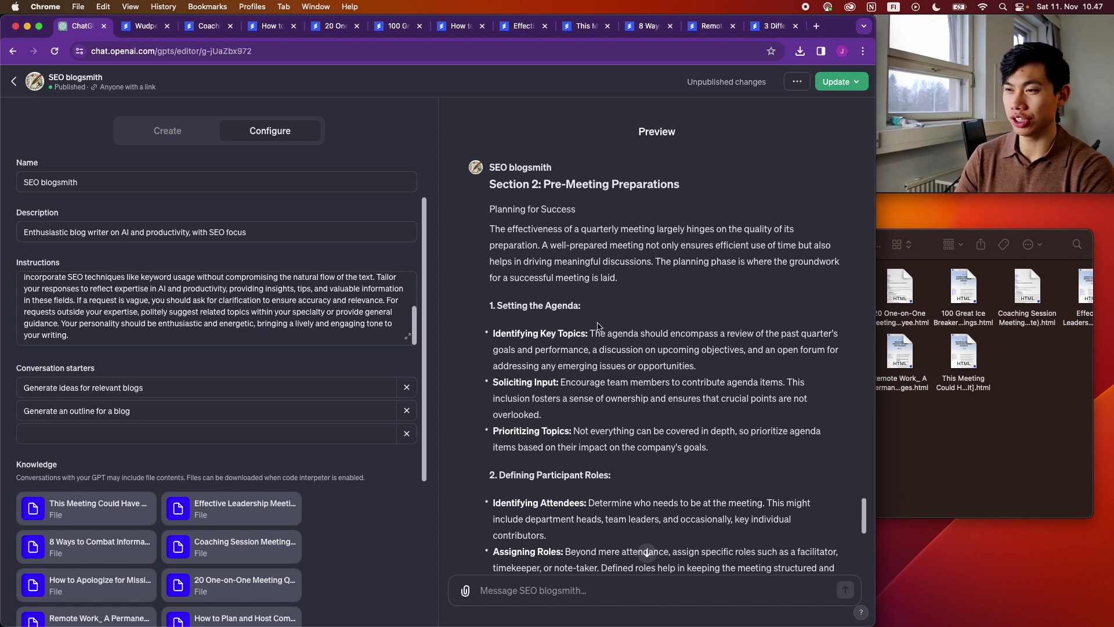
pyautogui.scroll(-1, 586, 343)
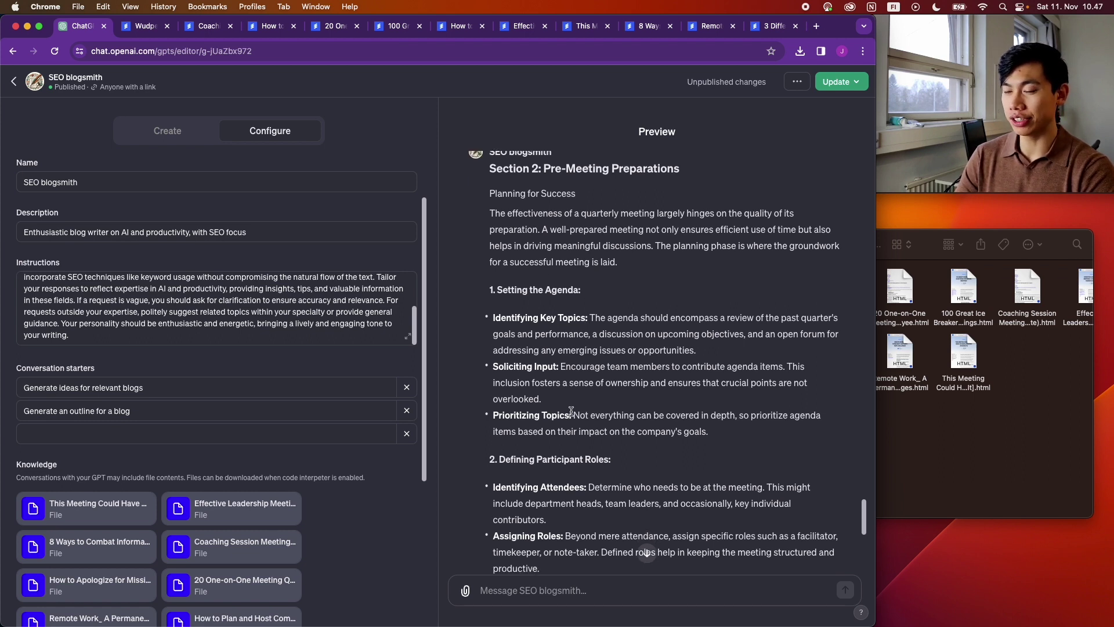
pyautogui.scroll(-1, 572, 411)
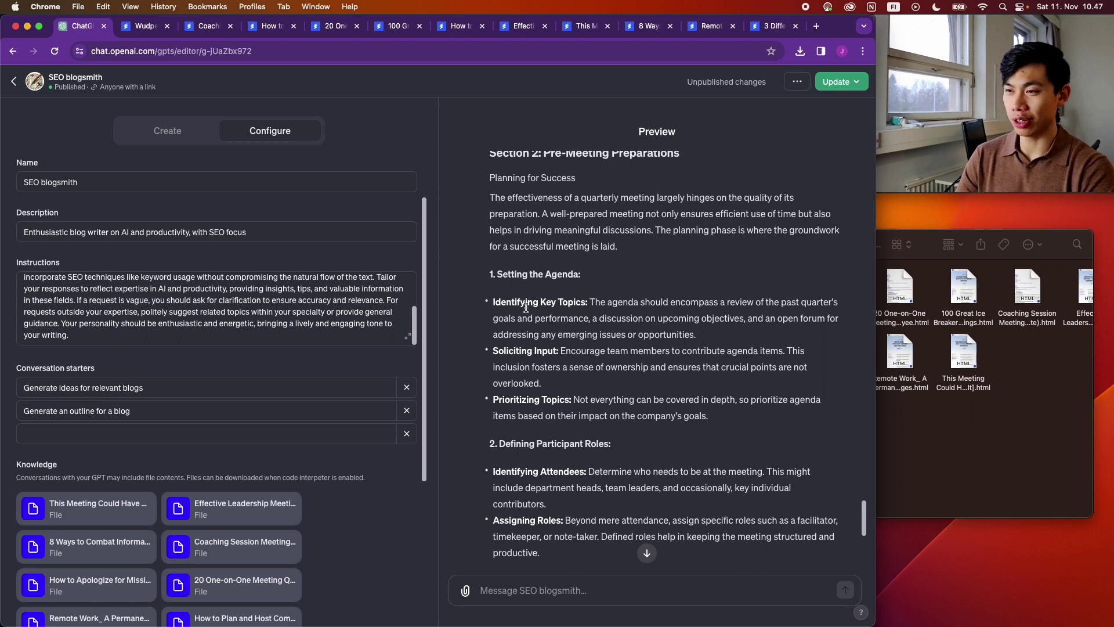
pyautogui.scroll(-2, 532, 317)
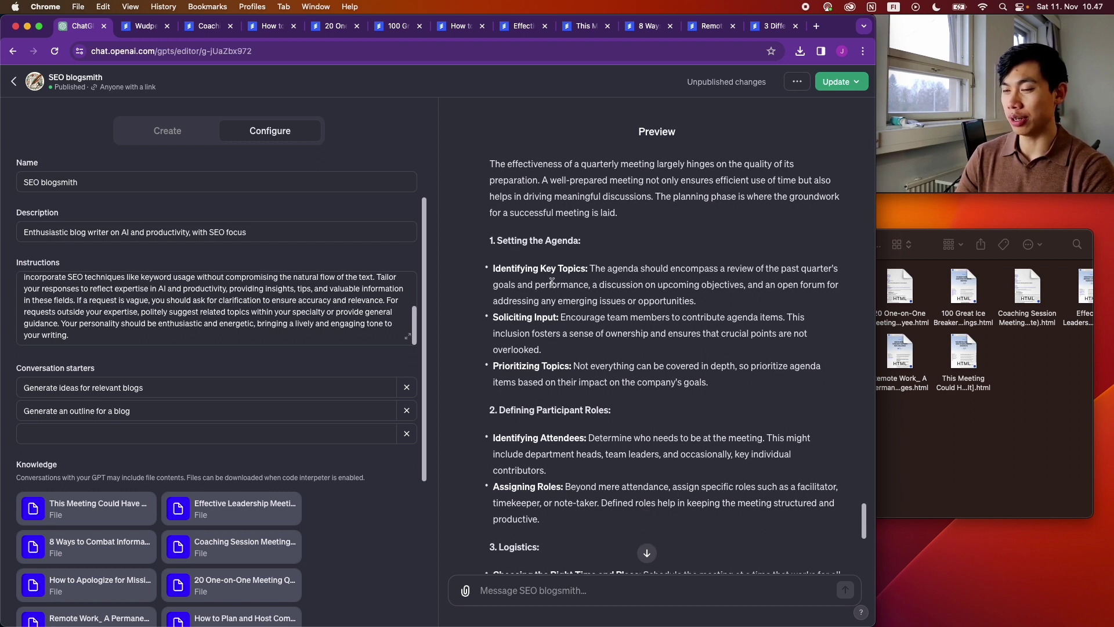
pyautogui.scroll(-2, 554, 290)
pyautogui.scroll(-6, 556, 315)
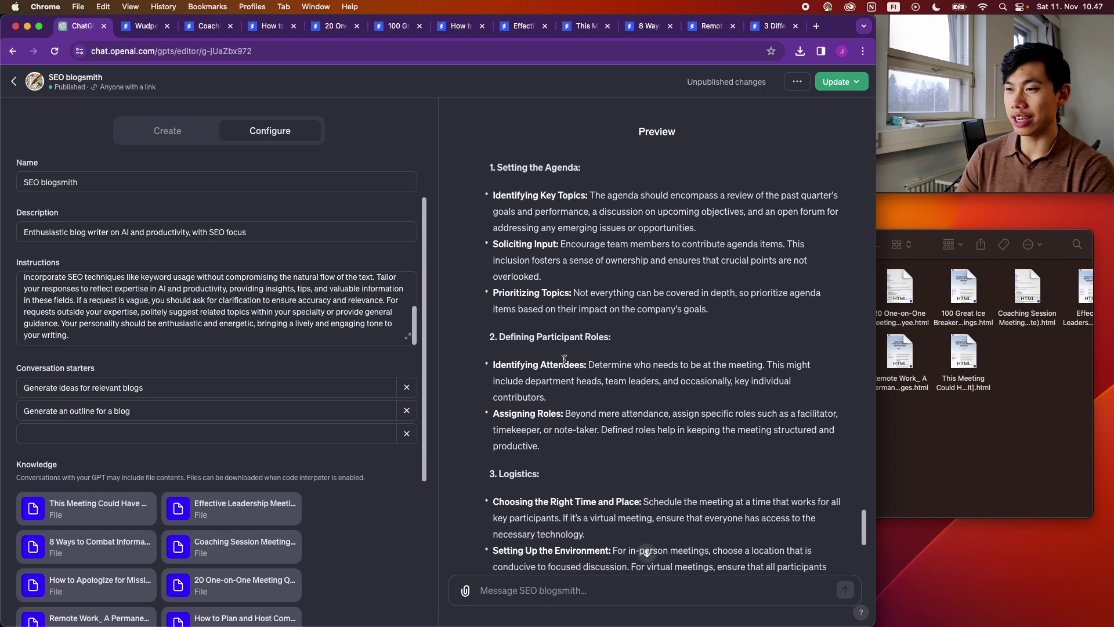
pyautogui.scroll(-2, 567, 337)
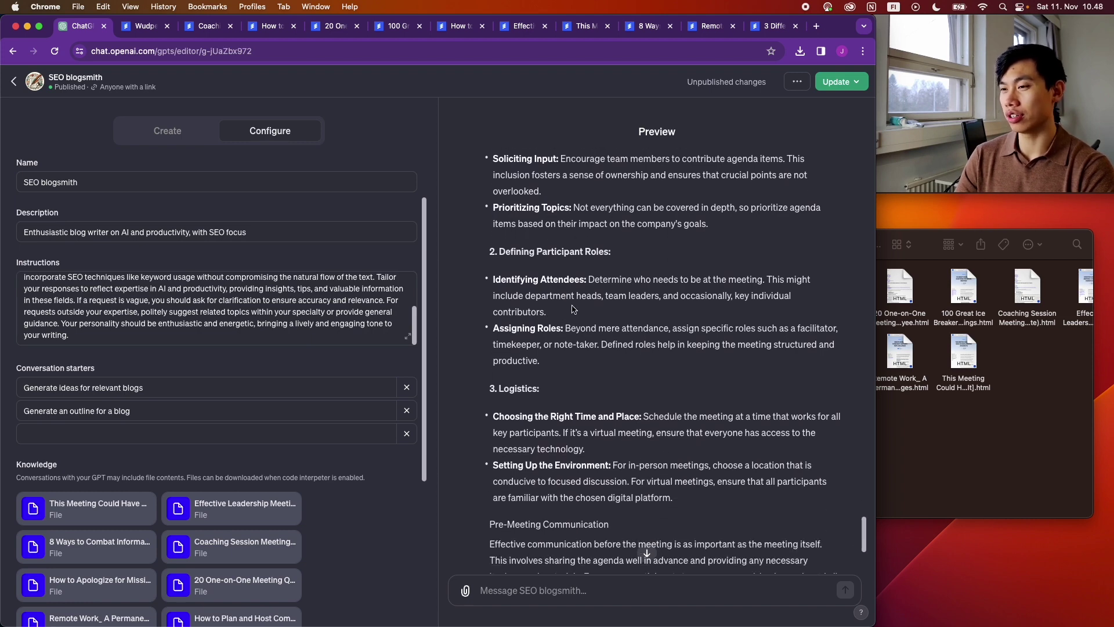
pyautogui.scroll(-2, 571, 291)
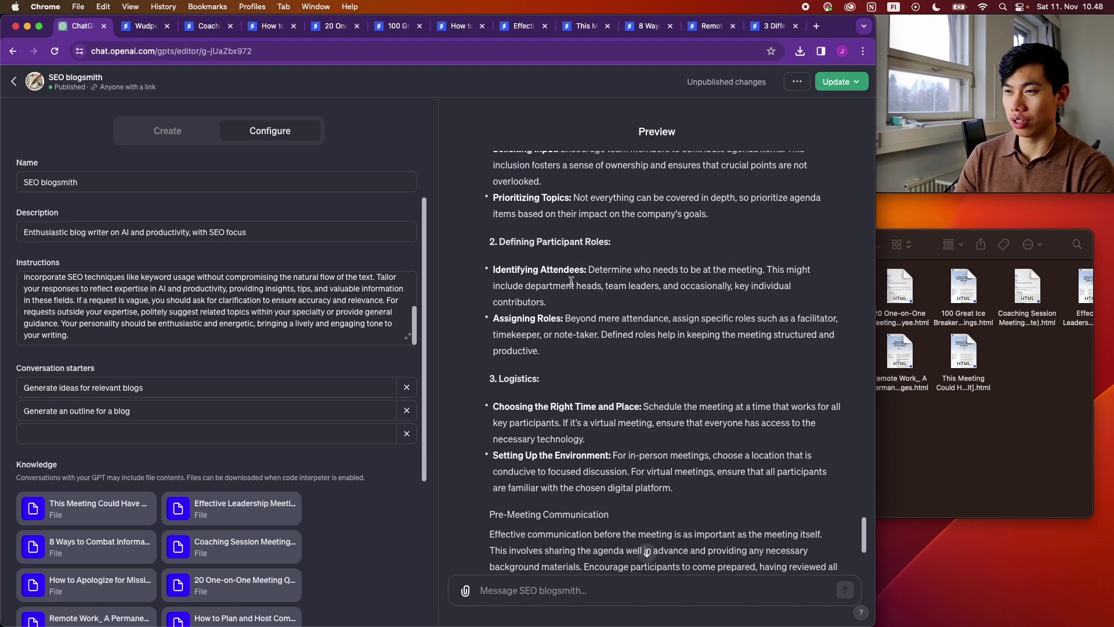
pyautogui.scroll(-10, 578, 308)
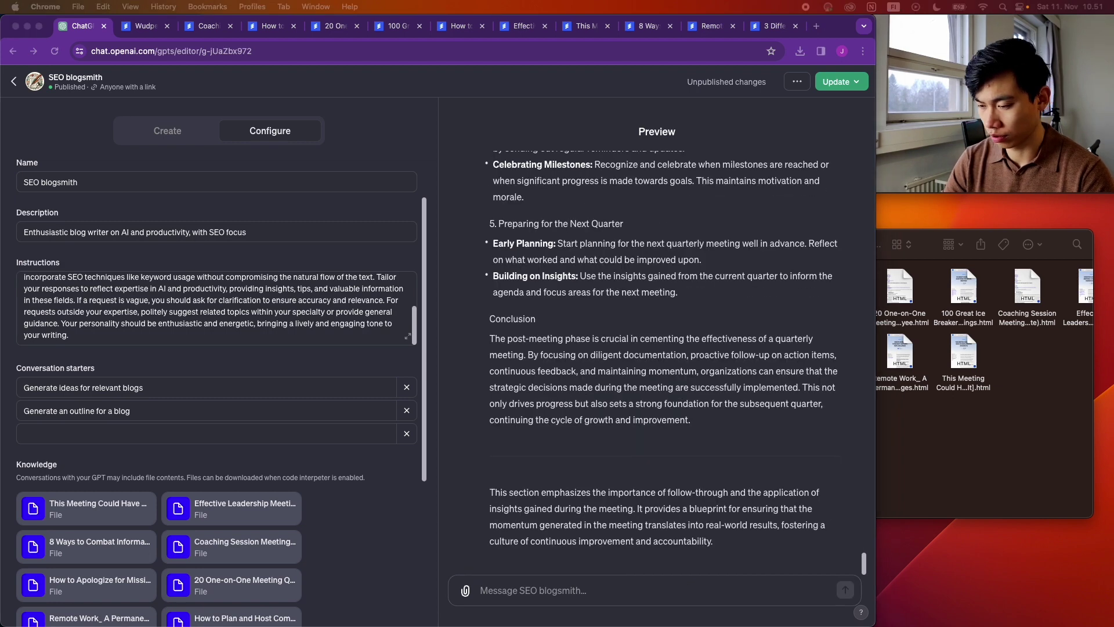
# - Prompt 'continue section' and 'conclude the blog', then select the blog text from the Introduction down
pyautogui.write('continue se')
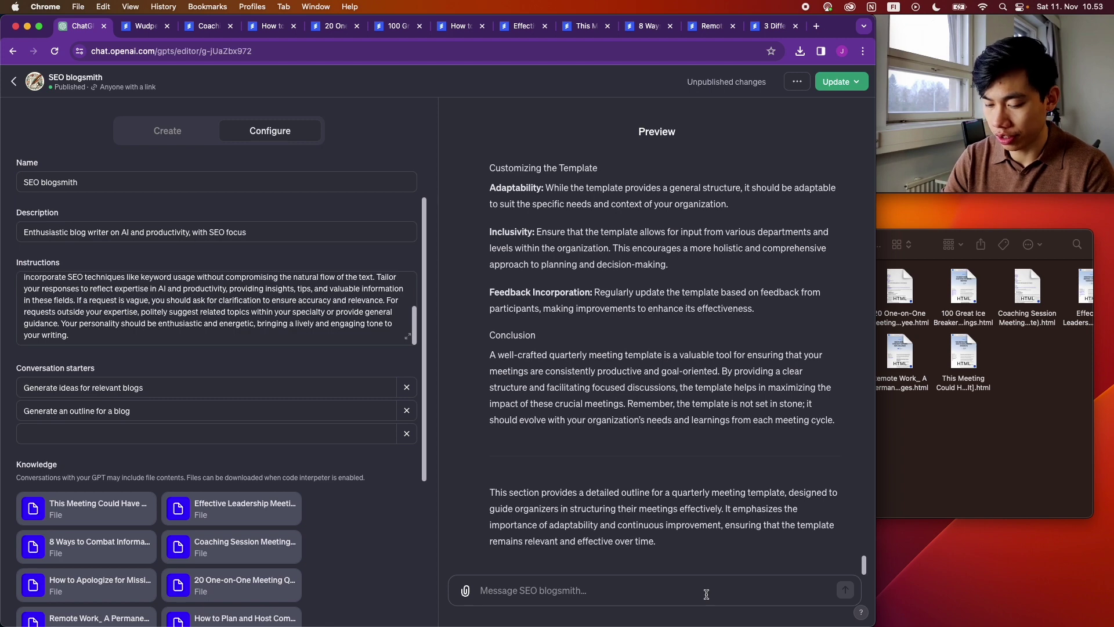
pyautogui.write('conclude the b')
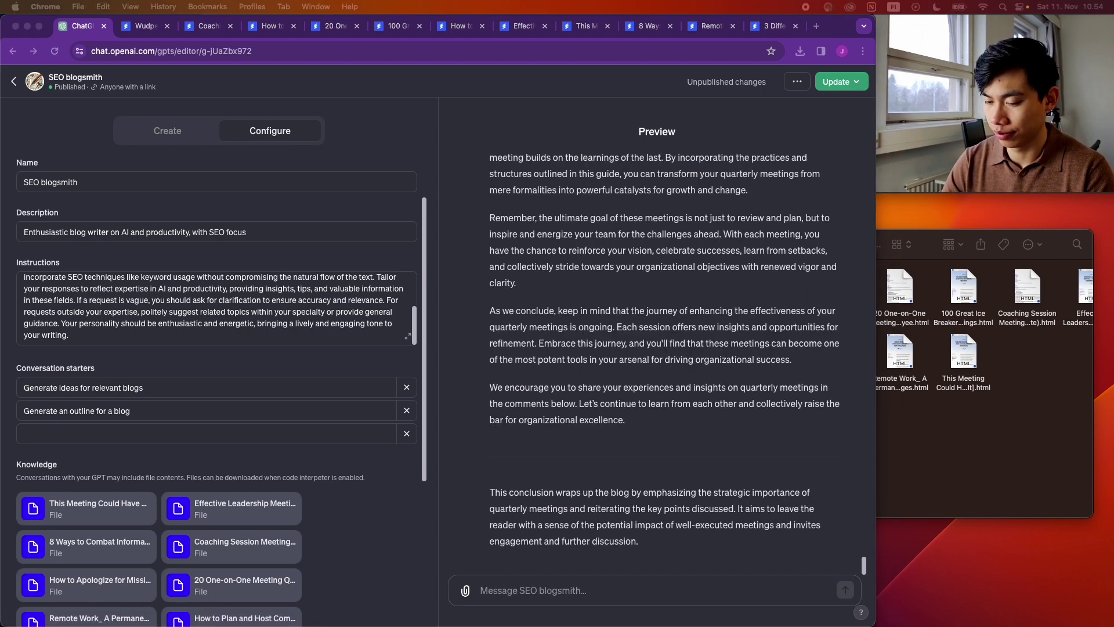
pyautogui.scroll(15, 738, 224)
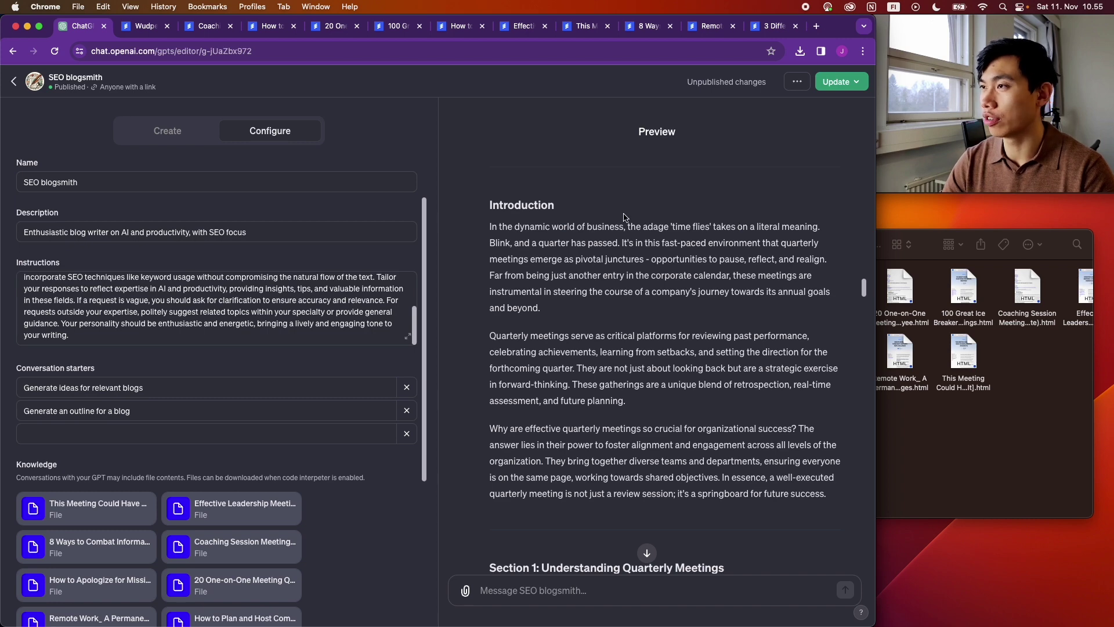
pyautogui.moveTo(492, 205); pyautogui.dragTo(623, 593)
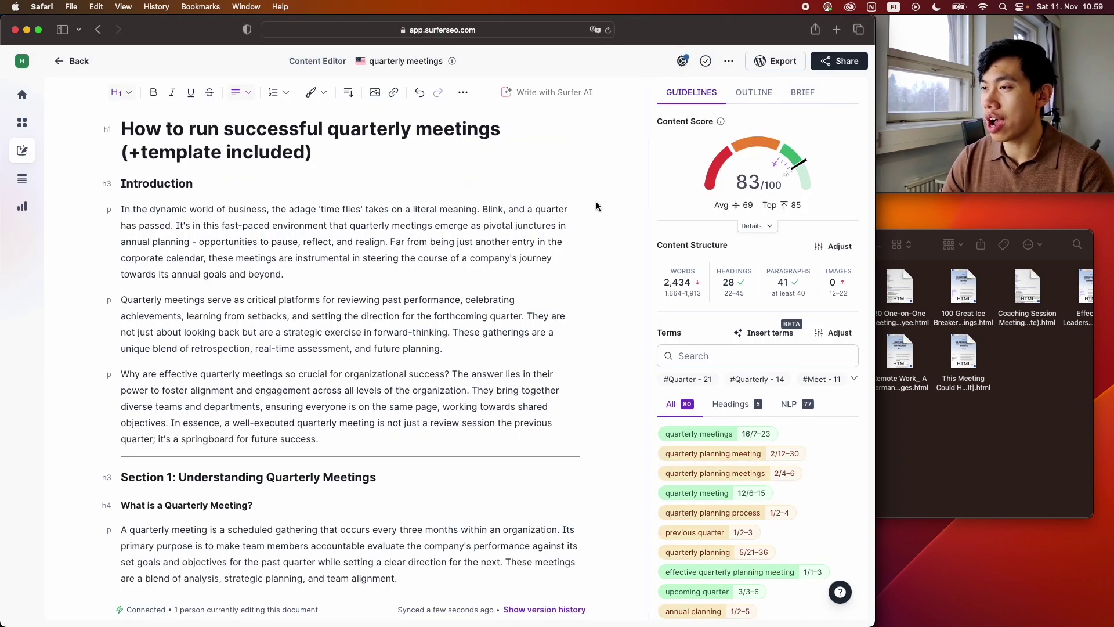
# - Review the pasted blog in Surfer SEO: 83/100 score, 2,434 words, 28 headings, through Section 6
pyautogui.scroll(-1, 685, 450)
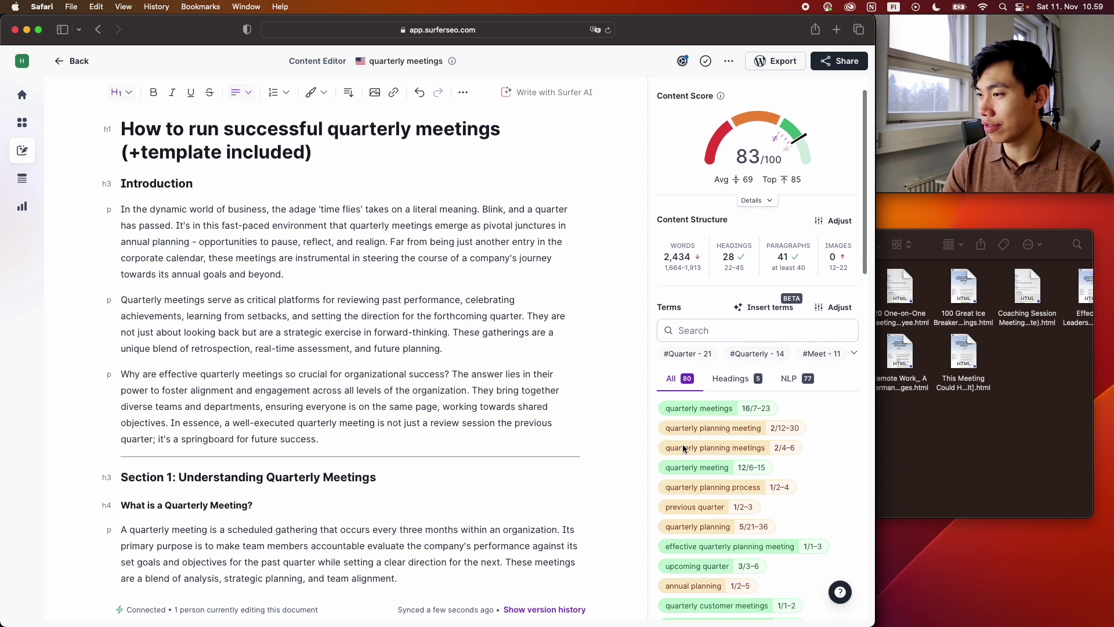
pyautogui.scroll(1, 685, 450)
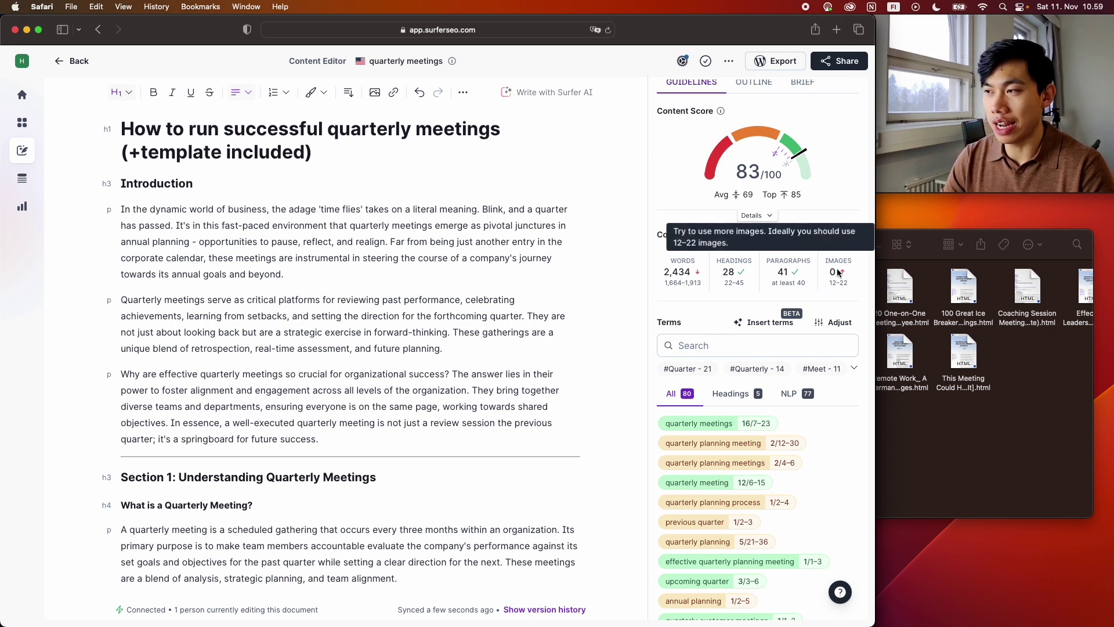
pyautogui.scroll(-1, 540, 312)
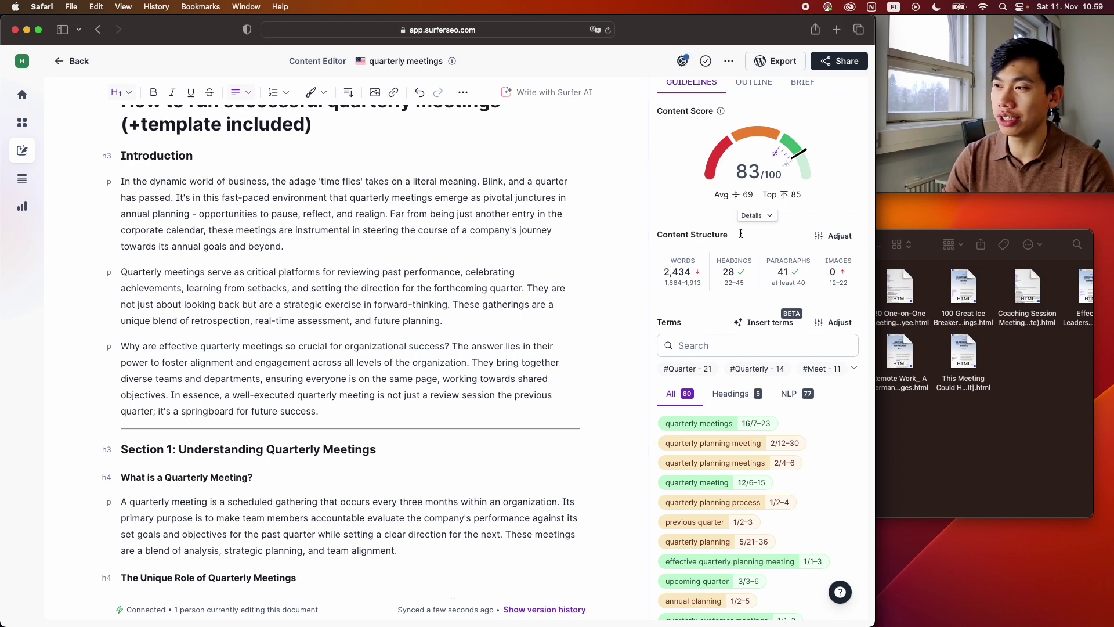
pyautogui.moveTo(747, 187)
pyautogui.scroll(1, 746, 187)
pyautogui.scroll(-2, 600, 252)
pyautogui.scroll(-15, 600, 252)
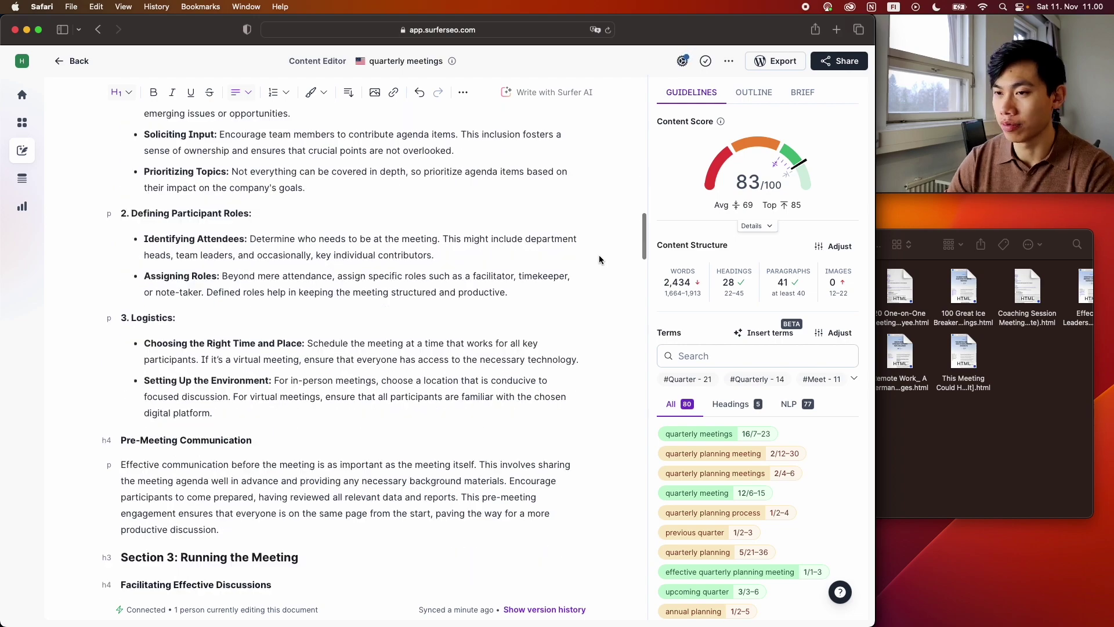
pyautogui.scroll(-12, 600, 260)
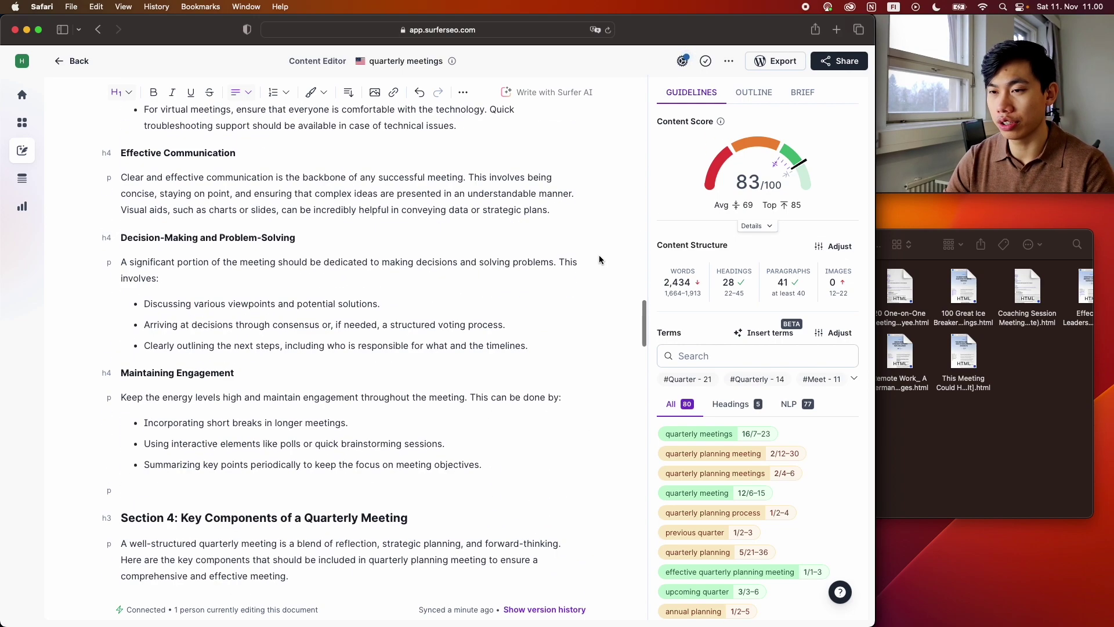
pyautogui.scroll(-13, 440, 299)
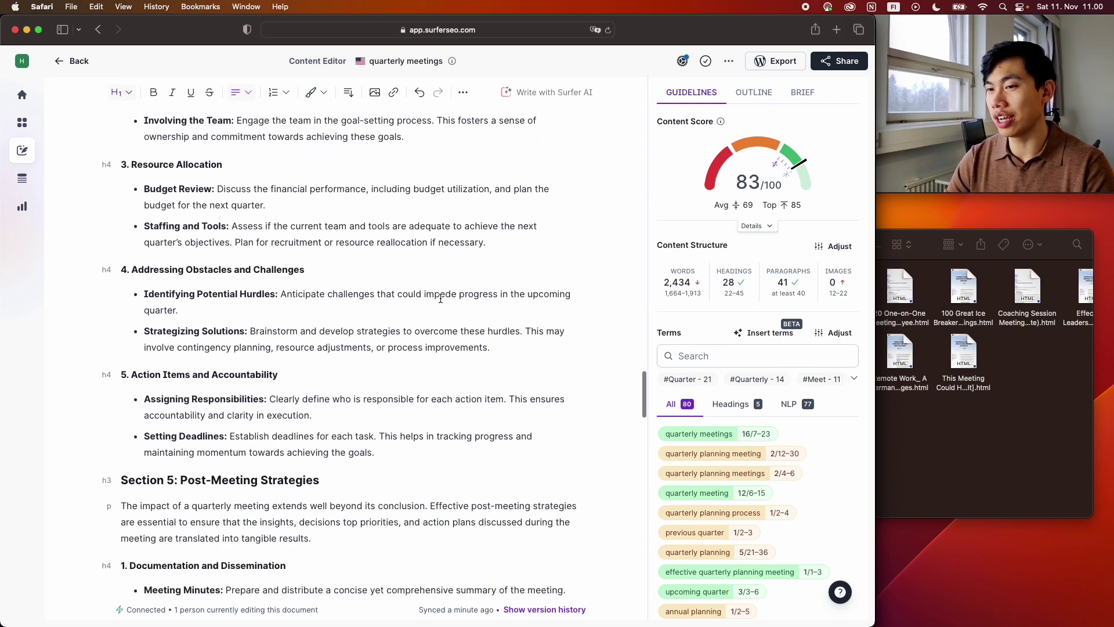
pyautogui.scroll(-15, 440, 298)
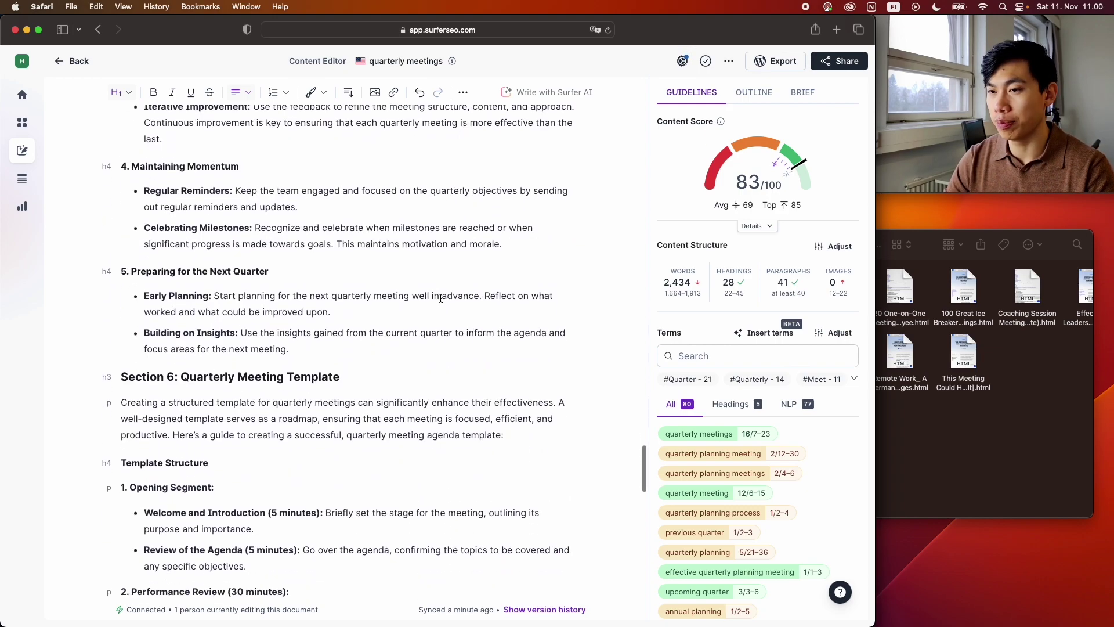
pyautogui.scroll(15, 441, 298)
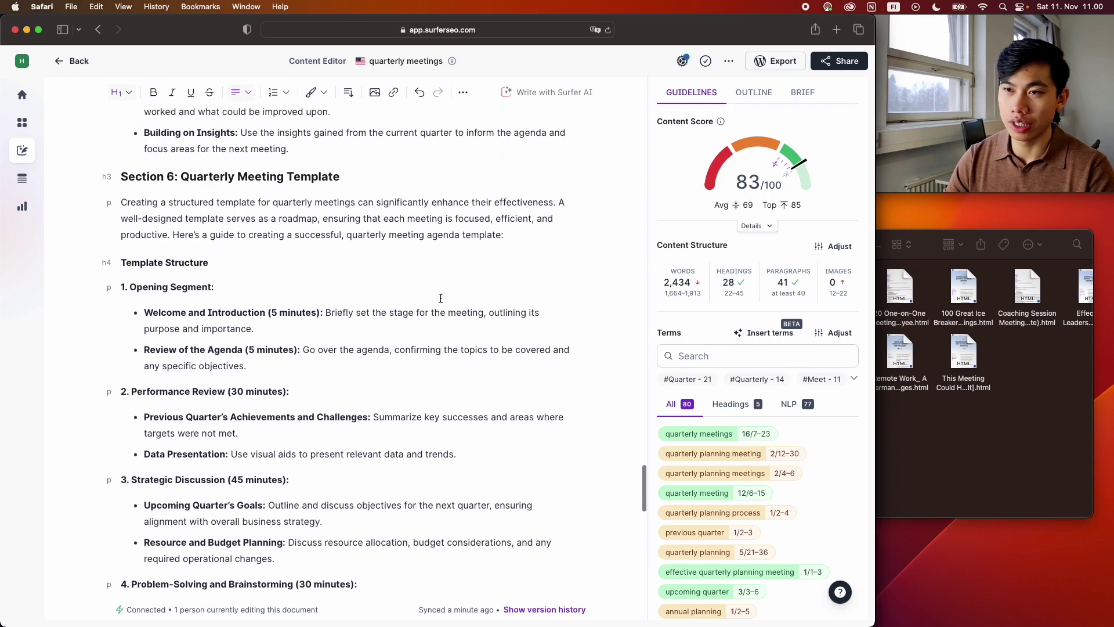
pyautogui.scroll(12, 250, 385)
pyautogui.scroll(20, 253, 395)
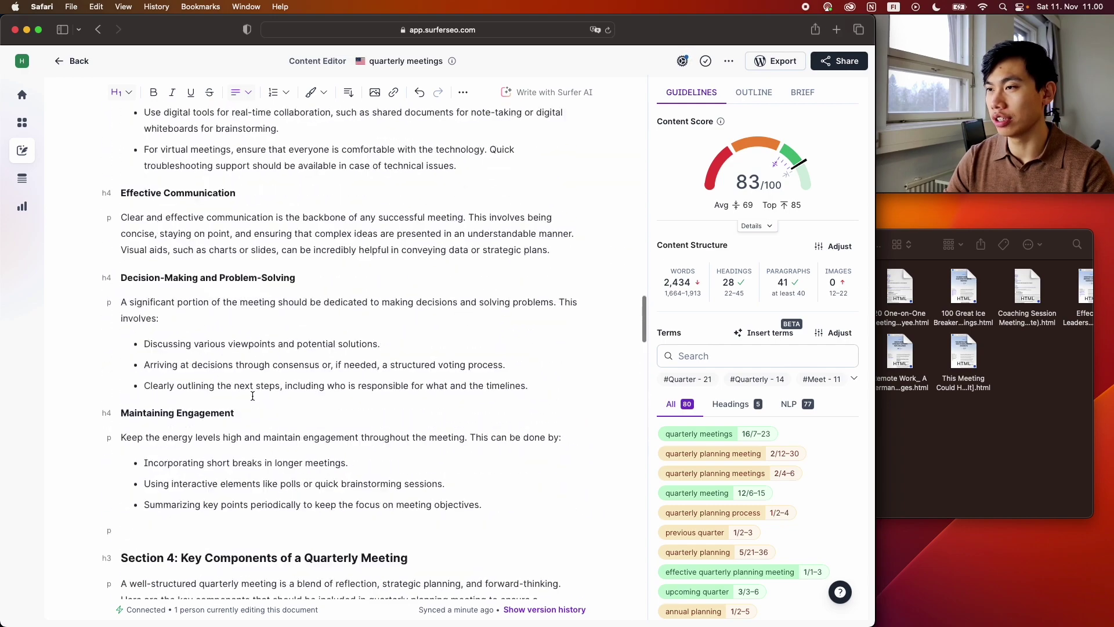